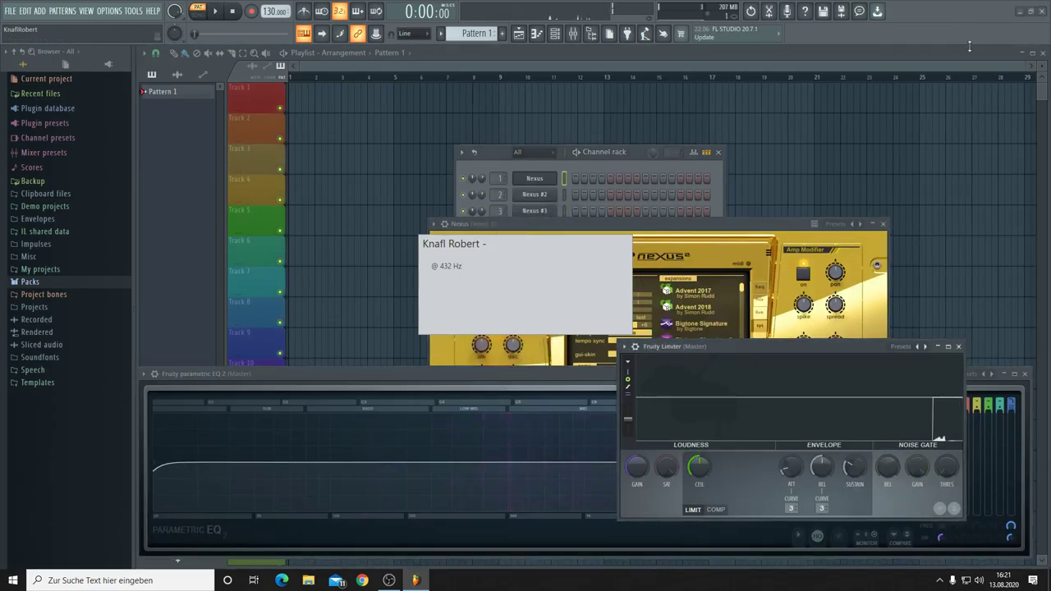
- Open the first Nexus instrument and set the project tempo to 100 BPM
left_click(533, 181)
left_click(532, 181)
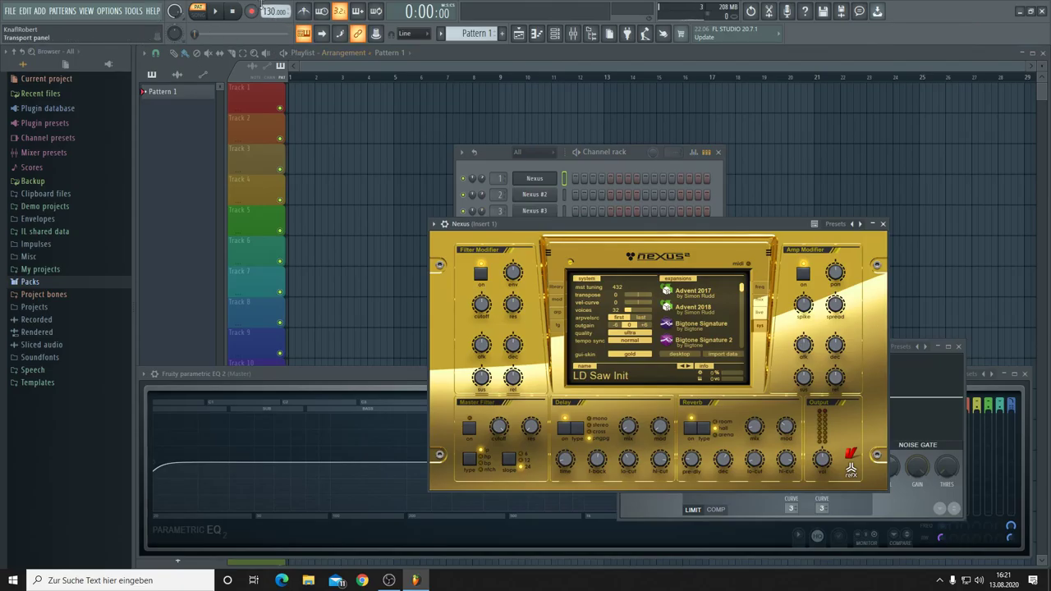
mouse_move(264, 9)
left_mouse_down()
mouse_move(264, 24)
mouse_move(270, 3)
left_mouse_up()
- Load the LP Big Trailer Toms Epic preset from the XP Hlw Prcn Lps category into the first Nexus
left_click(554, 294)
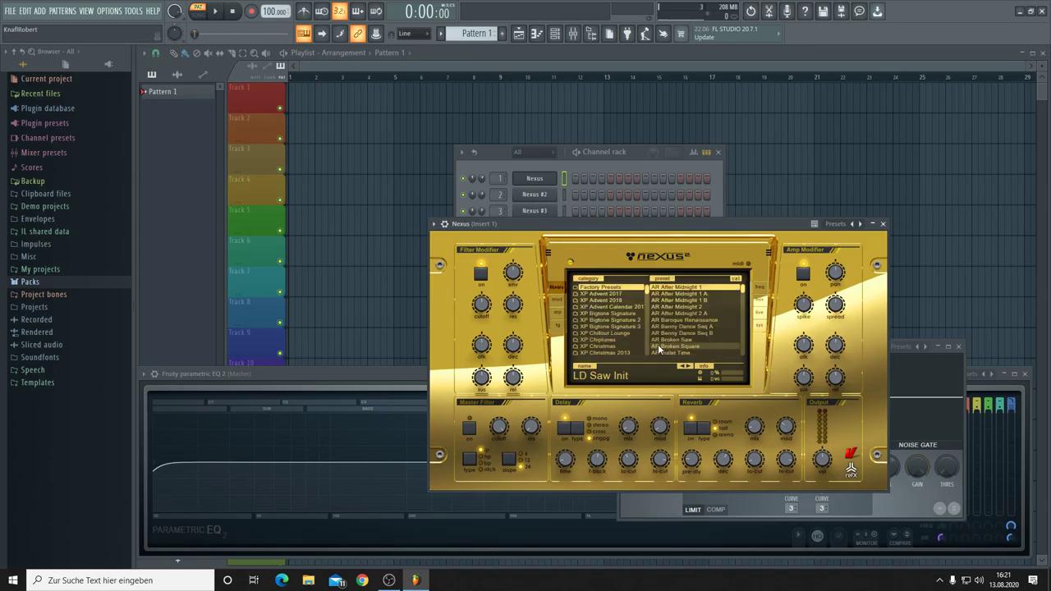
mouse_move(647, 289)
left_mouse_down()
mouse_move(646, 323)
mouse_move(646, 305)
left_mouse_up()
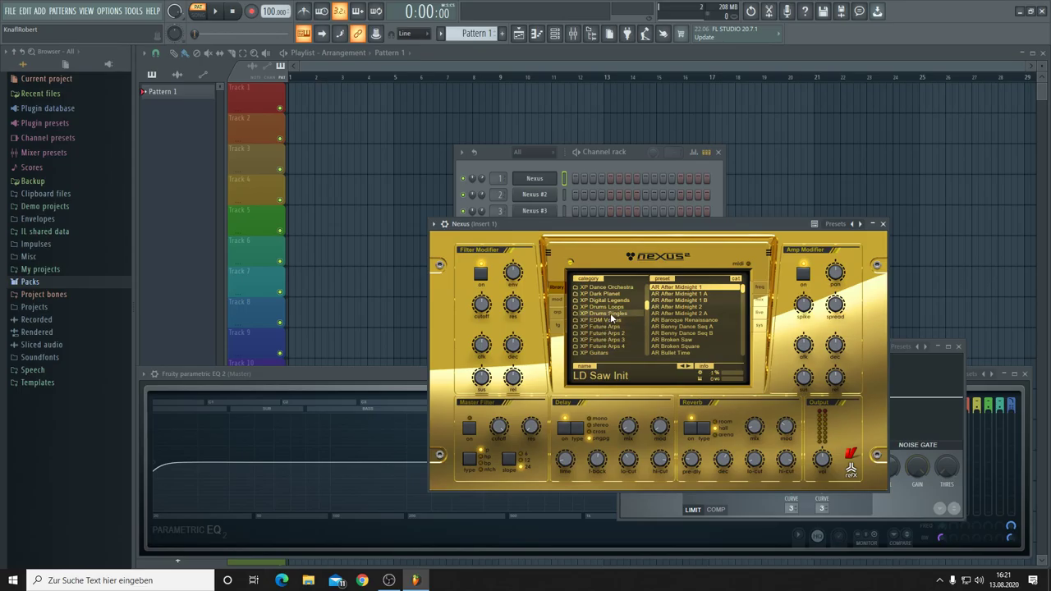
scroll(610, 312, "down", 3)
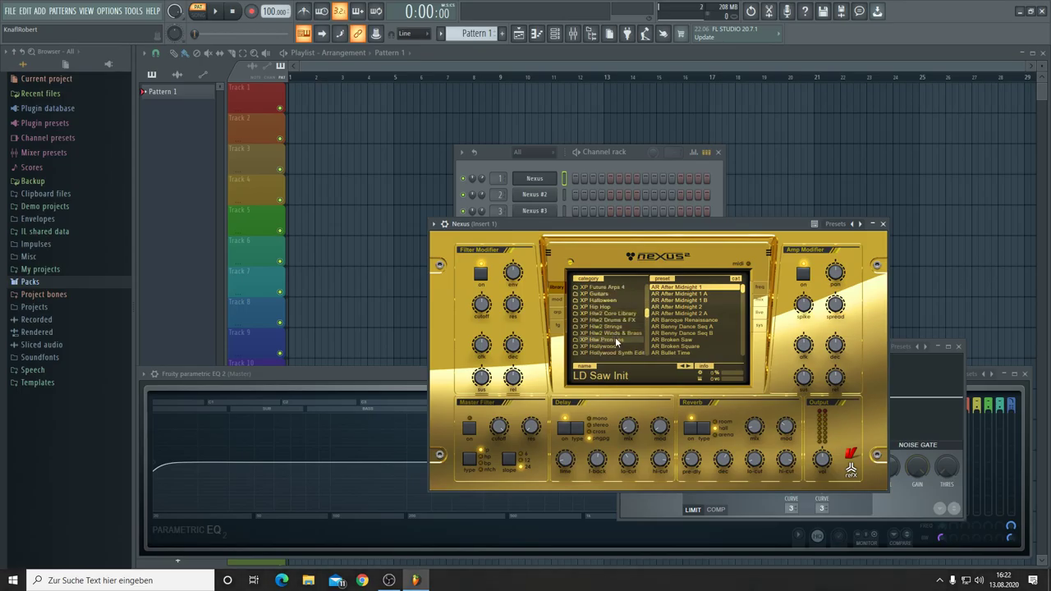
left_click(616, 340)
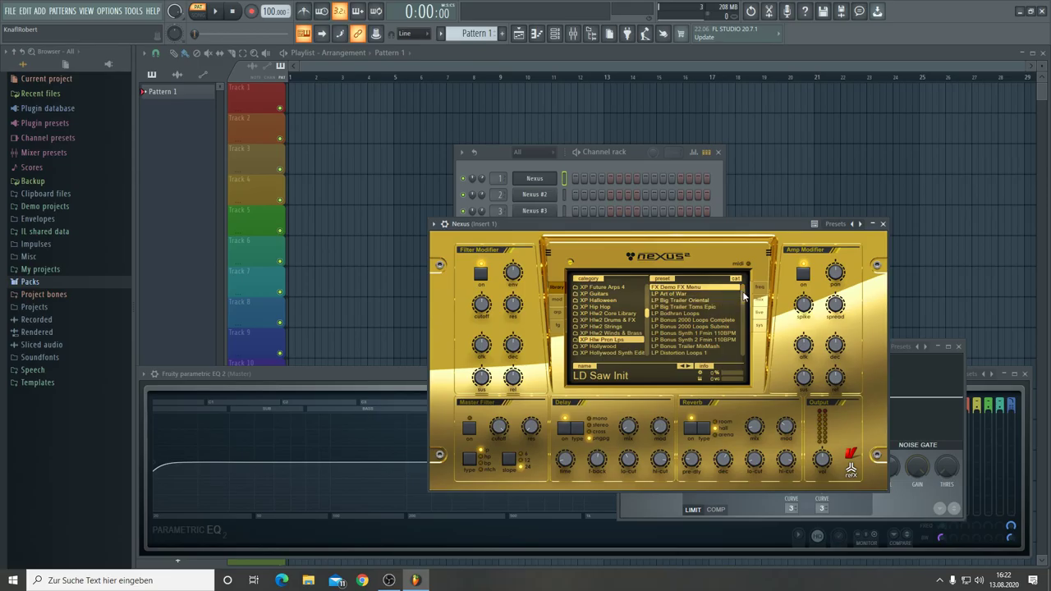
left_click(697, 306)
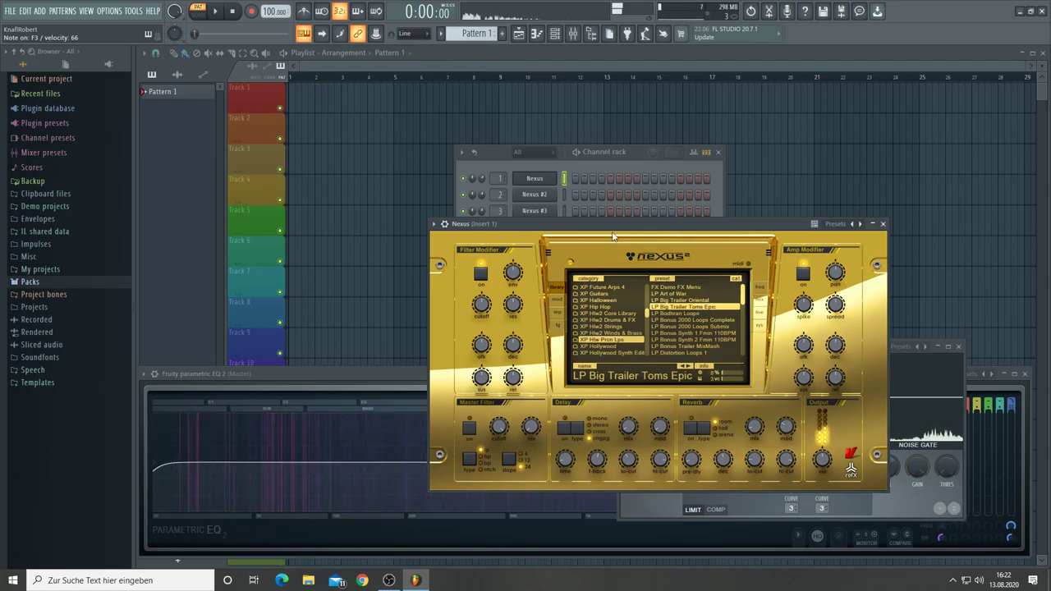
- Open the first Nexus channel's piano roll and stack the notes E3, F3, G3, G#3 and A3 at the start of bar 1
right_click(556, 178)
left_click(575, 180)
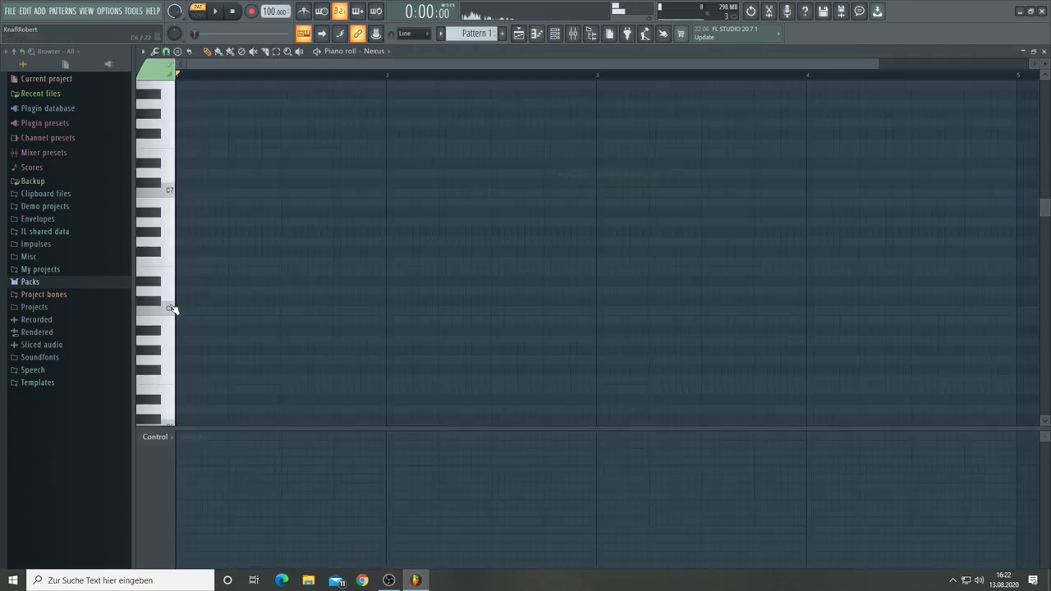
scroll(187, 312, "down", 8)
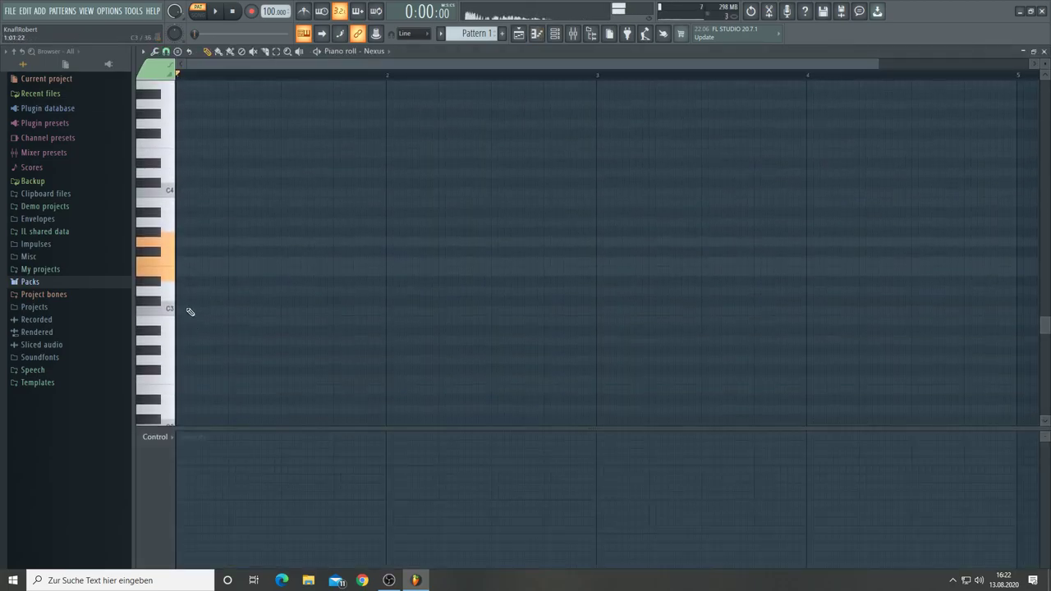
left_click(179, 271)
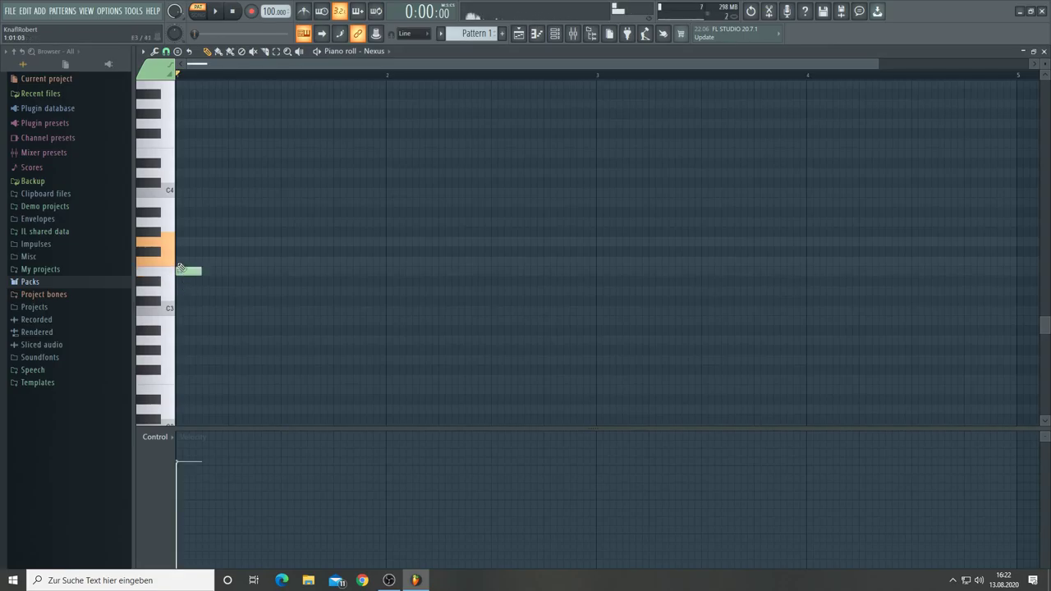
left_click(180, 262)
left_click(179, 241)
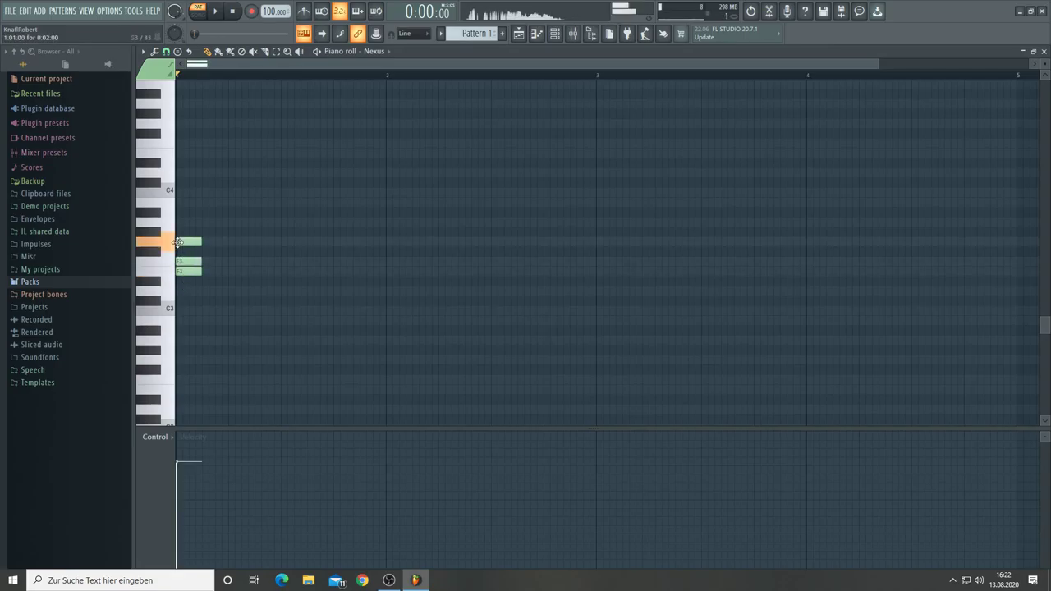
left_click(178, 242)
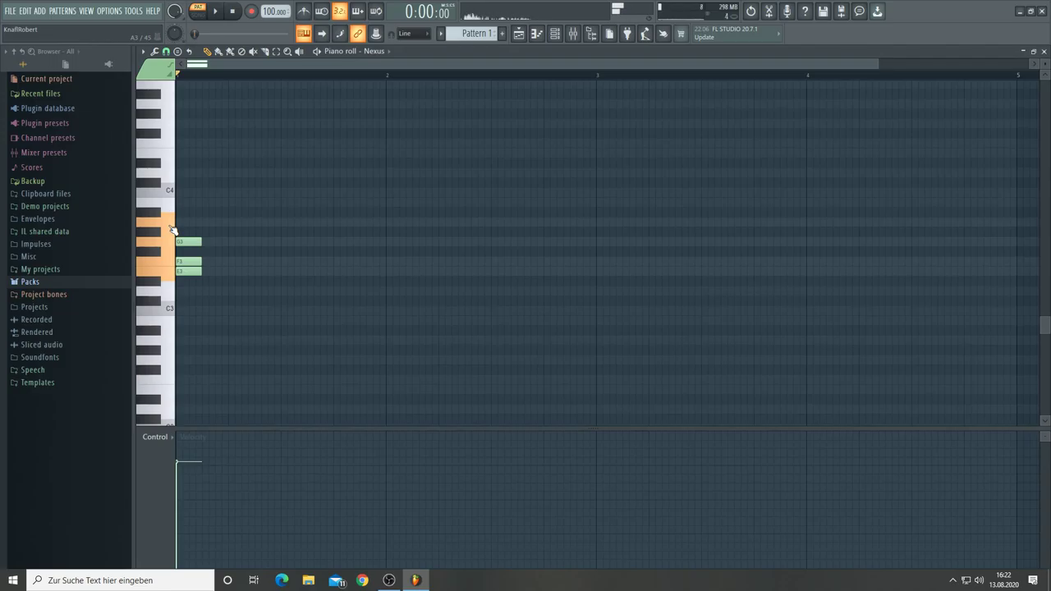
left_click(171, 227)
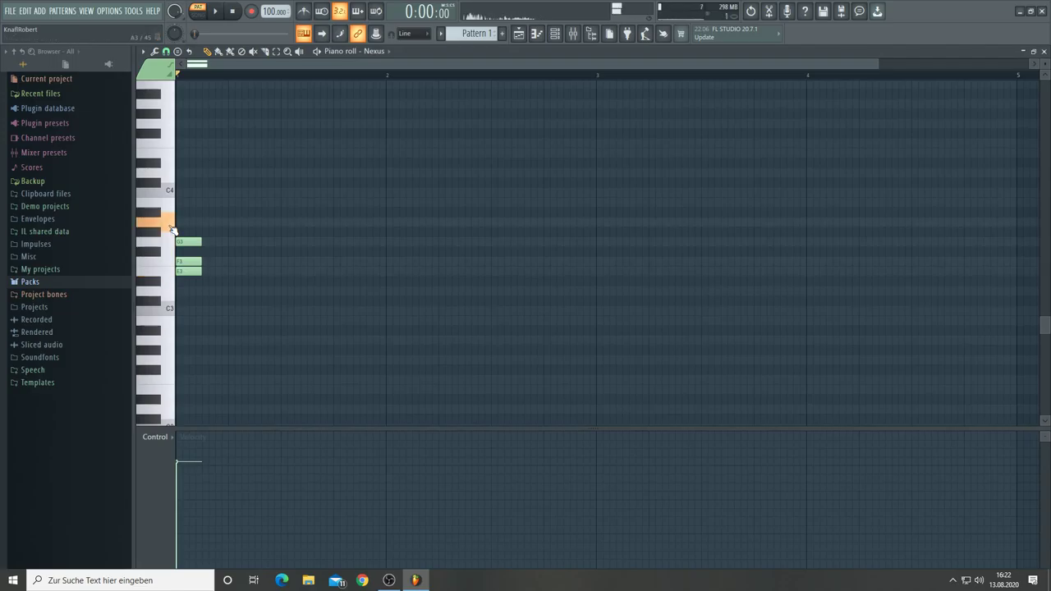
left_click(181, 224)
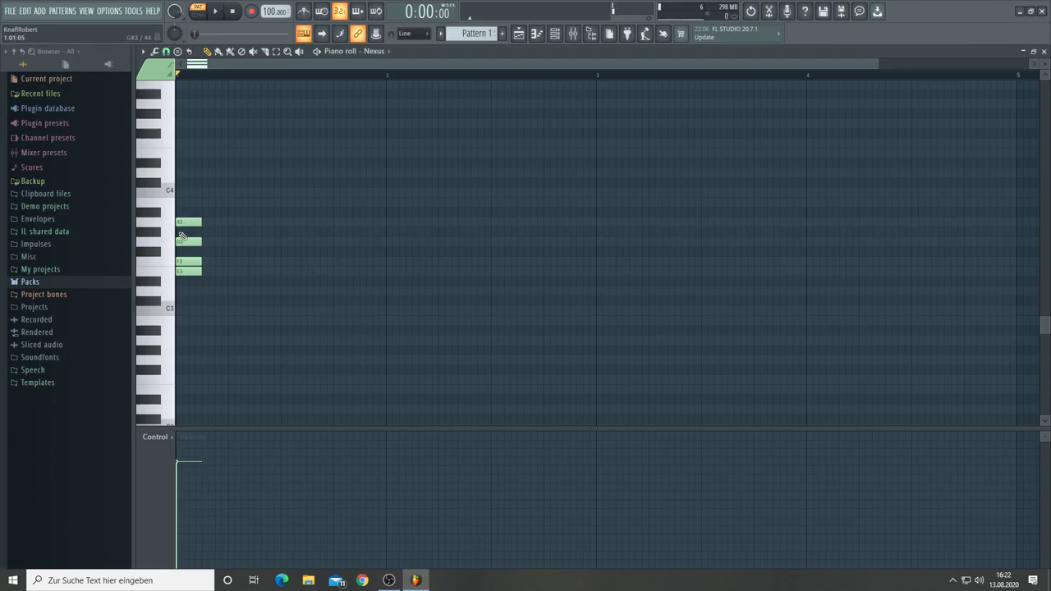
- Stretch all five stacked notes to four bars, lower their velocity and play the pattern
left_click_drag(224, 199, 1013, 269)
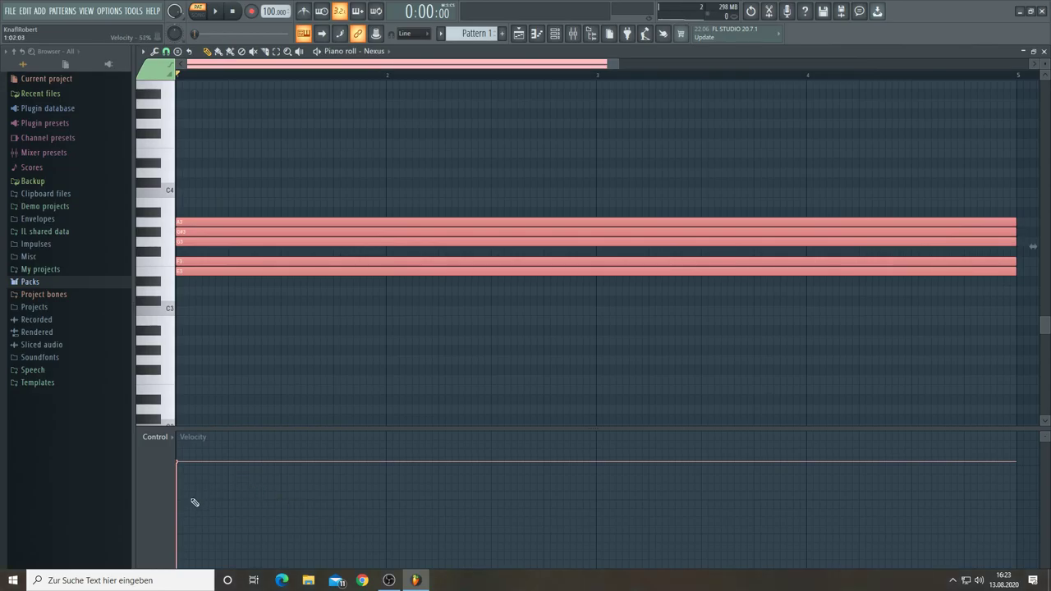
key("space")
left_click(361, 105)
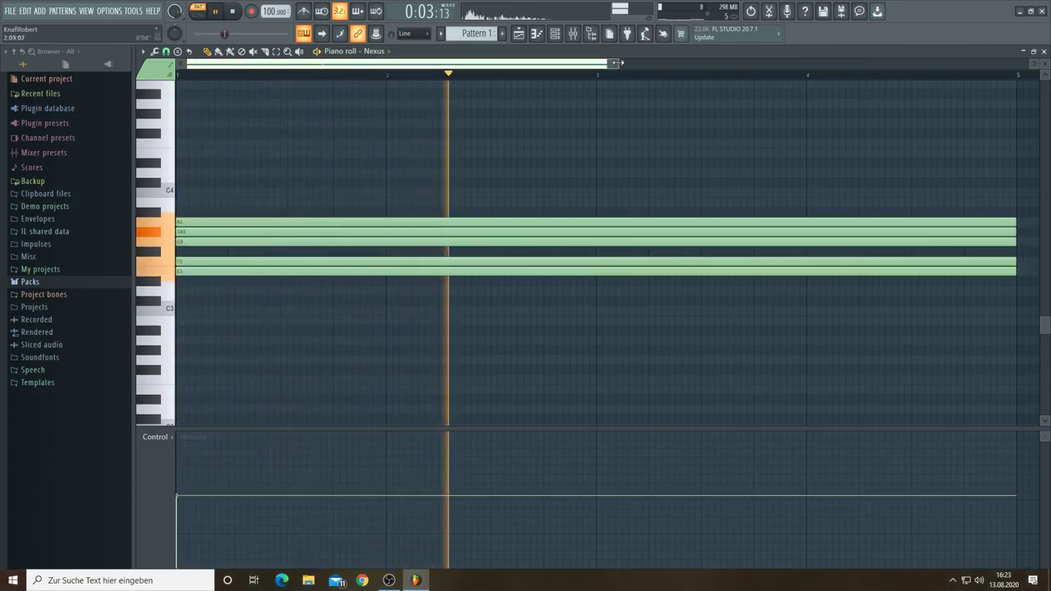
left_click_drag(620, 62, 669, 66)
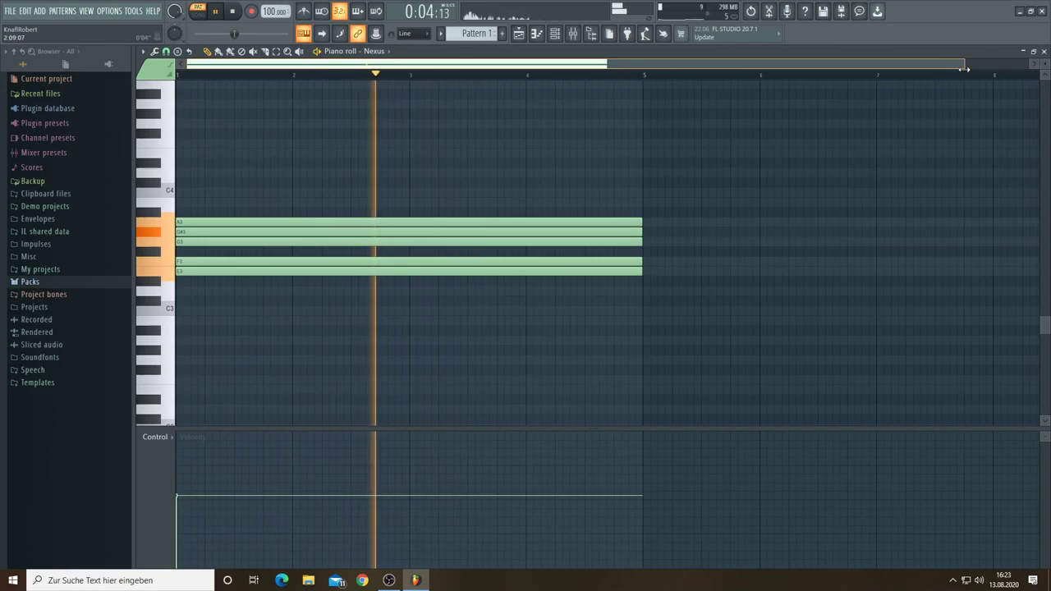
- Place four Pattern 1 clips on playlist Track 1 from bar 1 and duplicate the group repeatedly up to bar 417
left_click(518, 33)
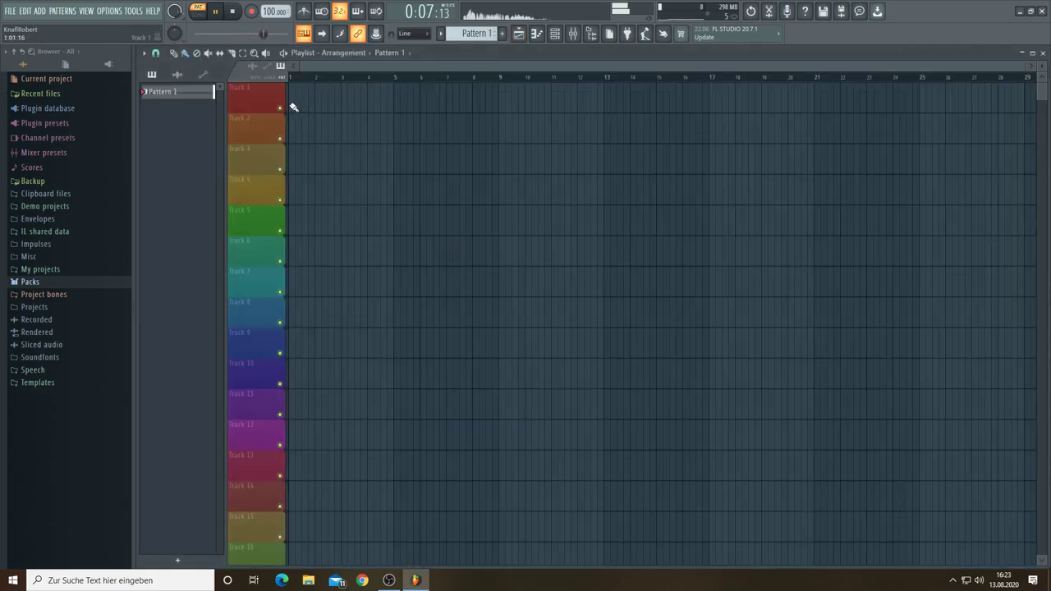
mouse_move(293, 107)
left_mouse_down()
mouse_move(399, 112)
mouse_move(624, 85)
left_mouse_up()
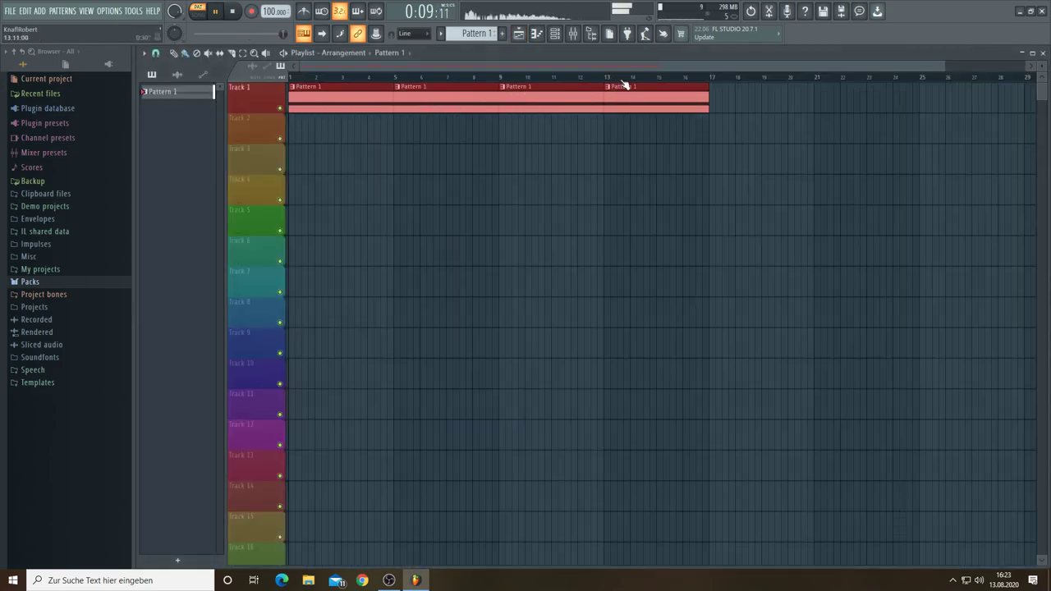
key("ctrl+b")
key("ctrl+b")
key("ctrl+b")
key("ctrl+b")
key("ctrl+b")
key("ctrl+b")
key("ctrl+b")
key("ctrl+b")
key("ctrl+b")
key("ctrl+b")
key("ctrl+b")
key("ctrl+b")
key("ctrl+b")
key("ctrl+b")
key("ctrl+b")
key("ctrl+b")
key("ctrl+b")
key("ctrl+b")
key("ctrl+b")
key("ctrl+b")
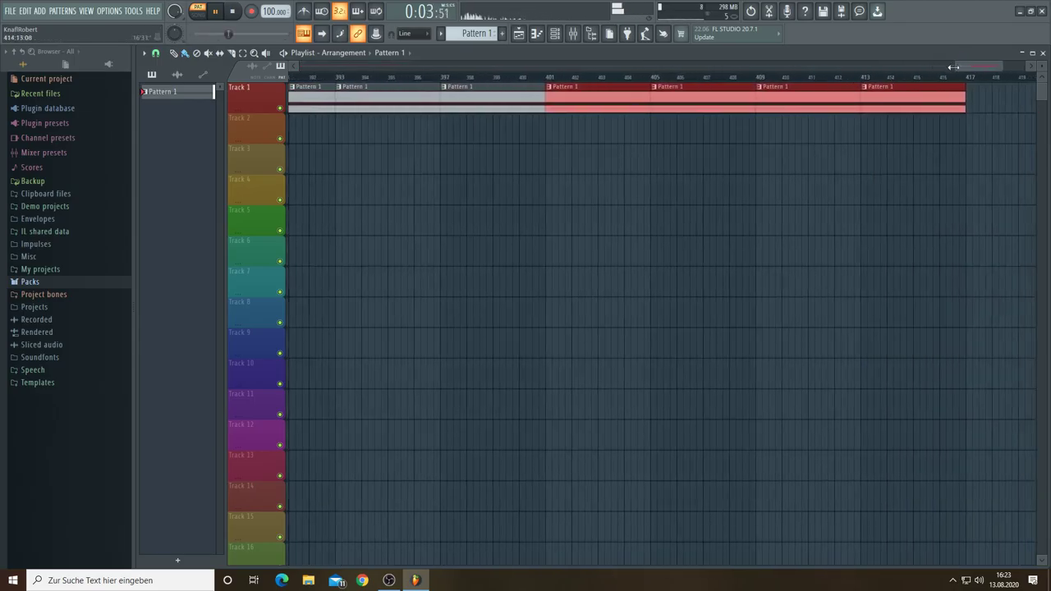
- Delete all Pattern 1 clips on Track 1 from bar 193 onward
left_click_drag(953, 66, 299, 66)
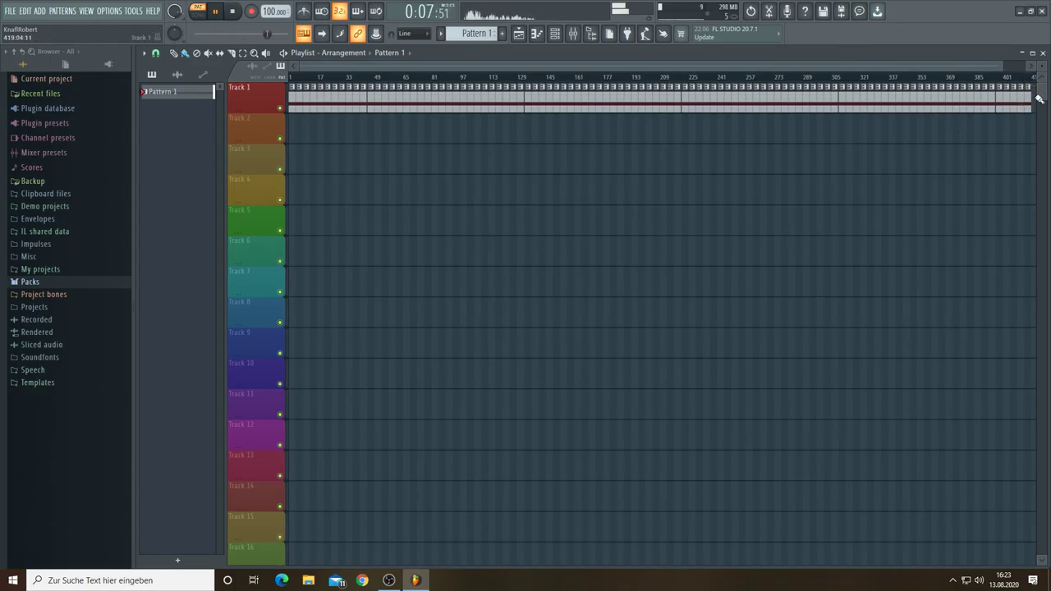
mouse_move(1036, 98)
left_mouse_down()
mouse_move(721, 123)
mouse_move(695, 103)
mouse_move(665, 105)
left_mouse_up()
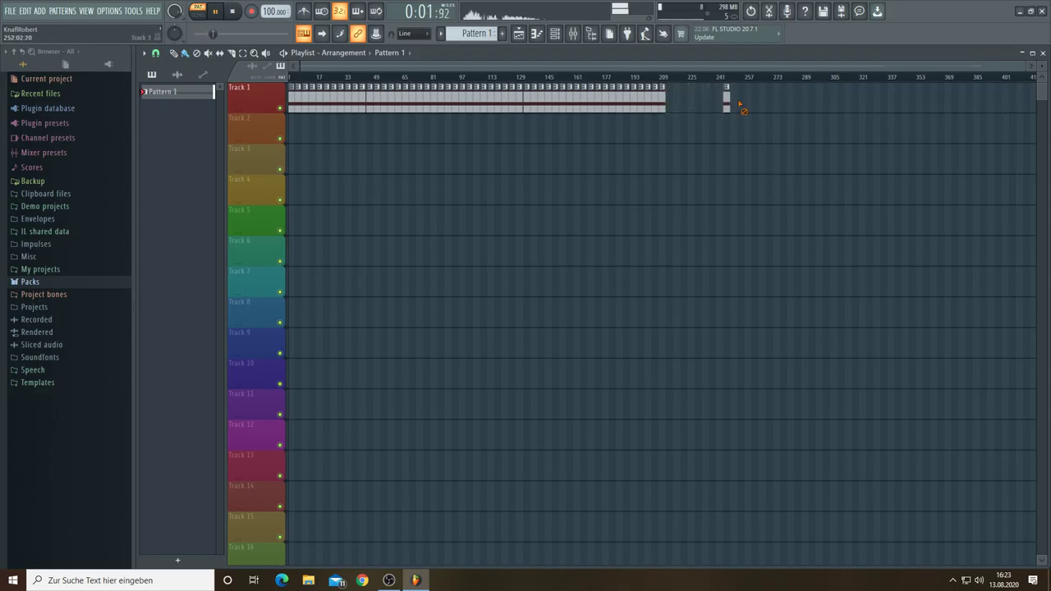
mouse_move(743, 109)
left_mouse_down()
mouse_move(666, 78)
mouse_move(680, 95)
mouse_move(646, 102)
left_mouse_up()
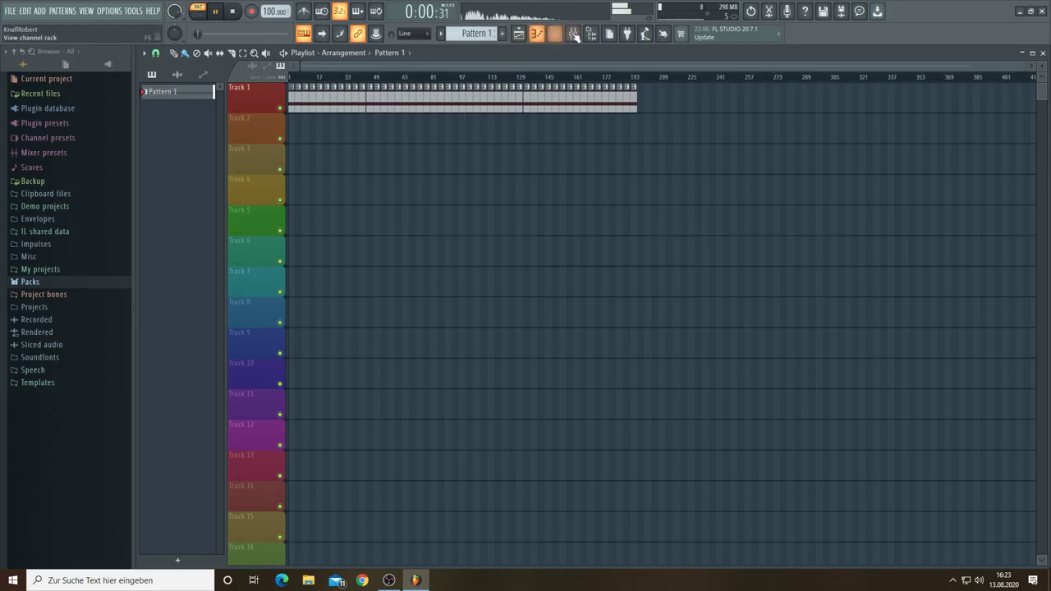
- Open Nexus #2 from the channel rack and load the factory preset WW PanFlute
left_click(574, 33)
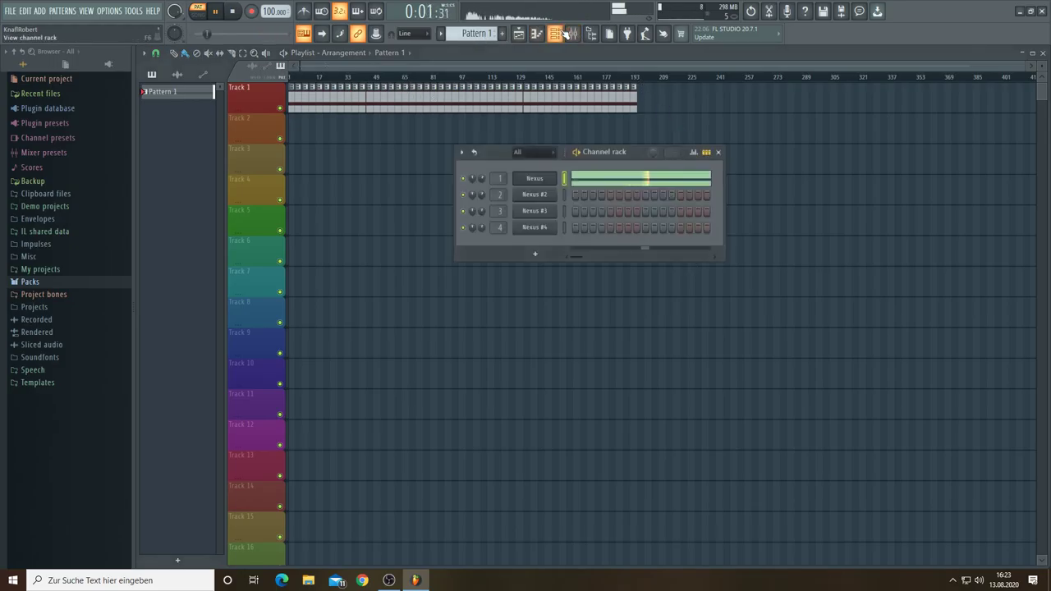
left_click(529, 195)
left_click(453, 364)
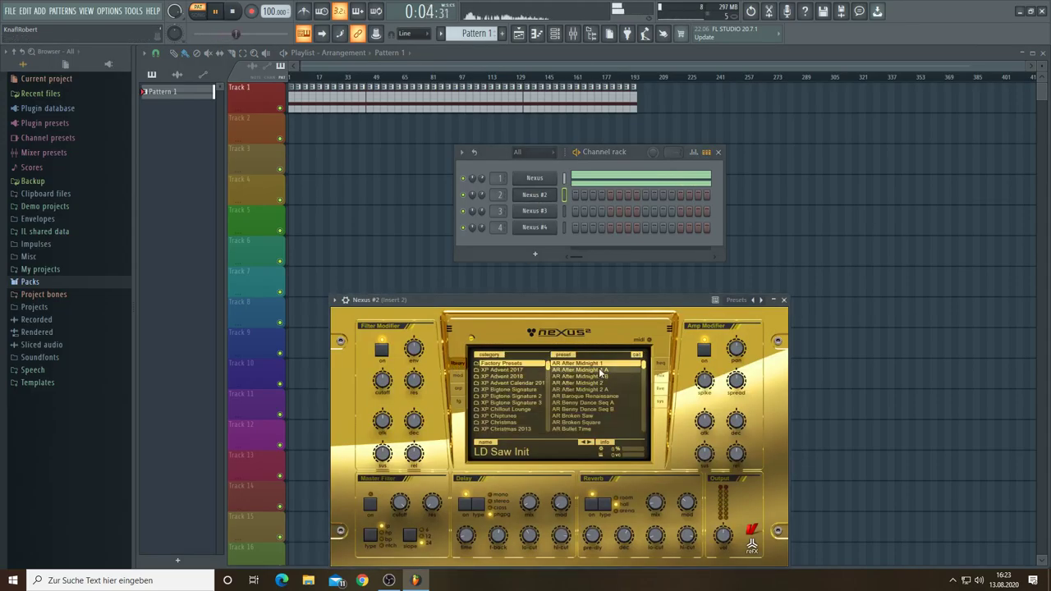
left_click_drag(644, 366, 644, 429)
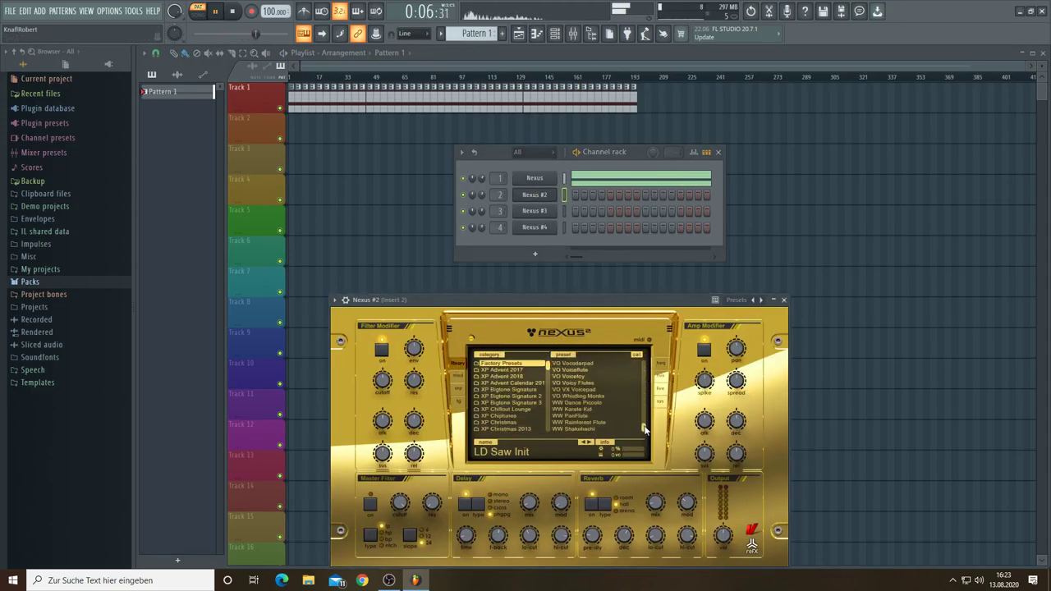
left_click(584, 416)
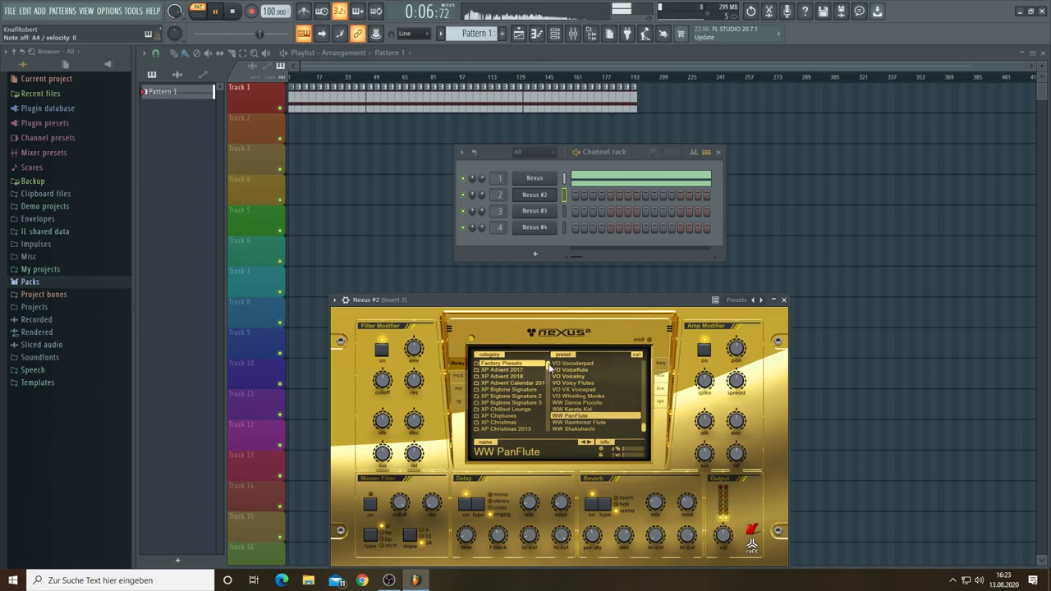
- List the saved Flute search in Nexus #2 and audition the presets WW [Hly2W] Flute Solo and WW [Tropical] Panflute 1
left_click_drag(550, 367, 549, 416)
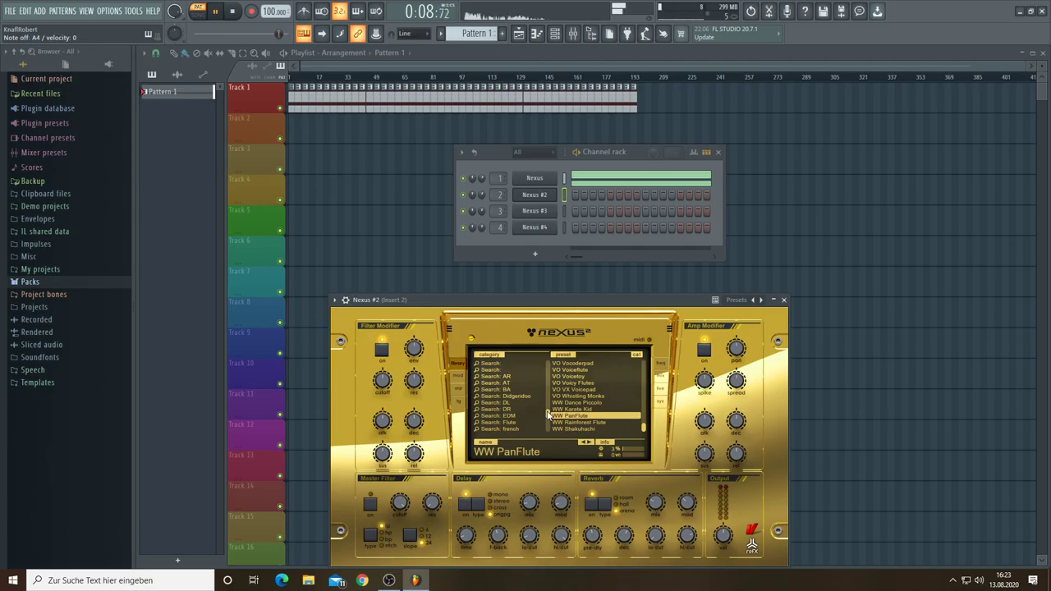
left_click(518, 423)
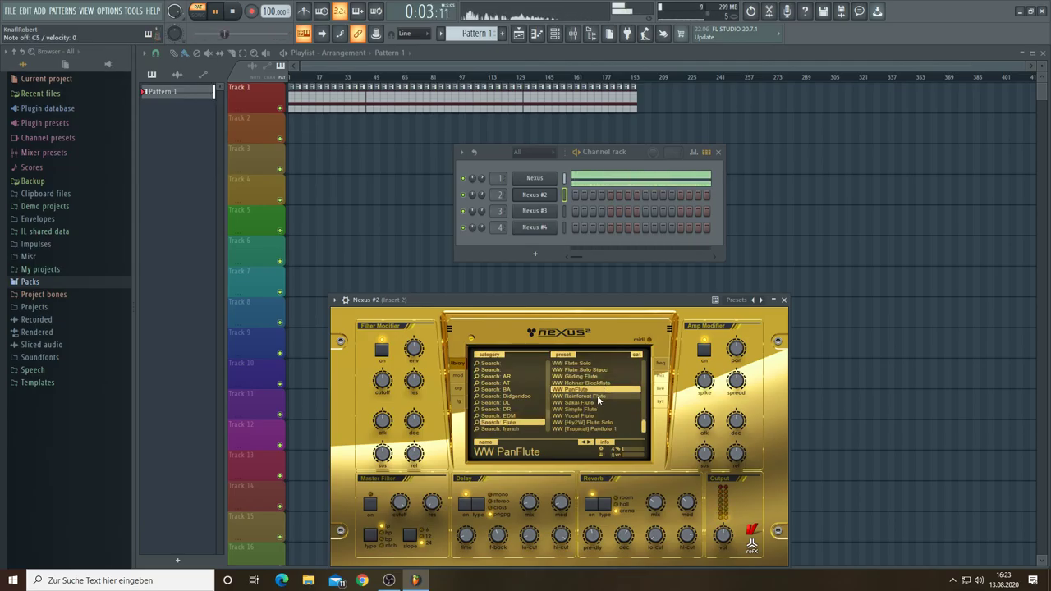
left_click(607, 422)
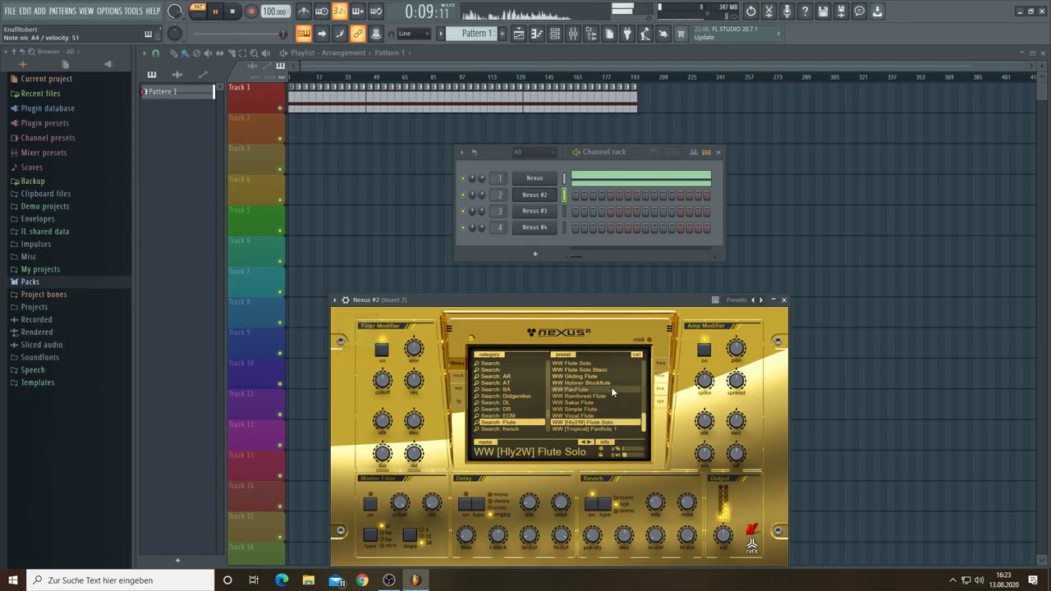
left_click(603, 431)
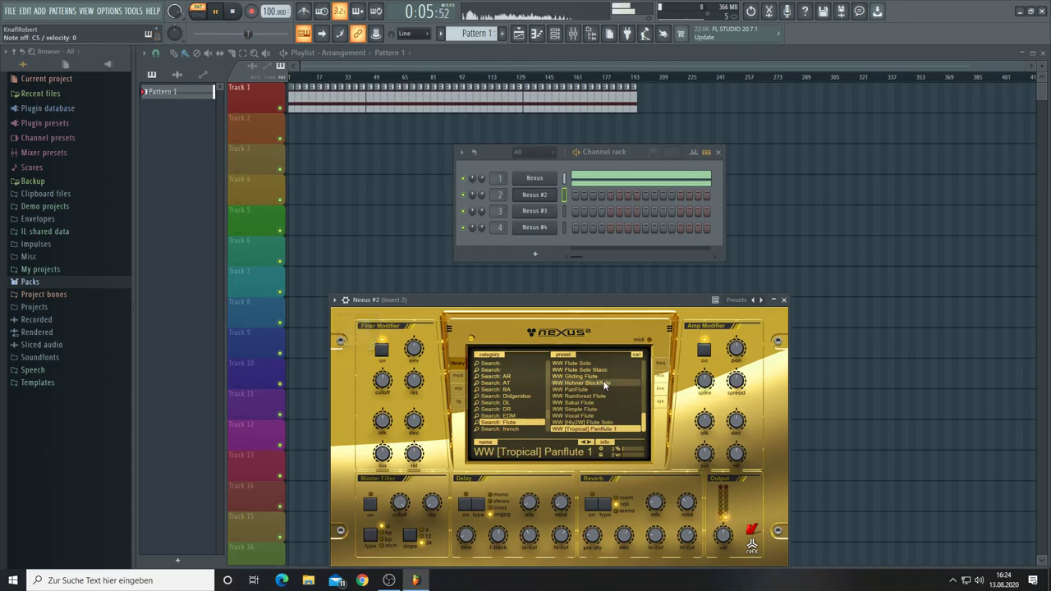
- Try the WW Flute Pan preset in Nexus #2 and compare it with WW PanFlute
scroll(603, 380, "up", 2)
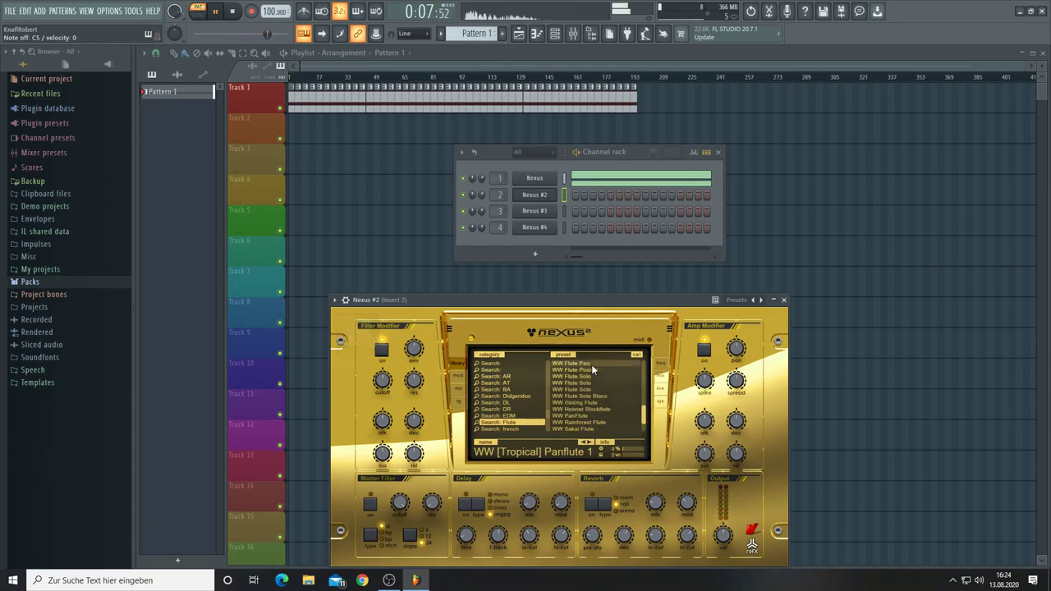
left_click(591, 364)
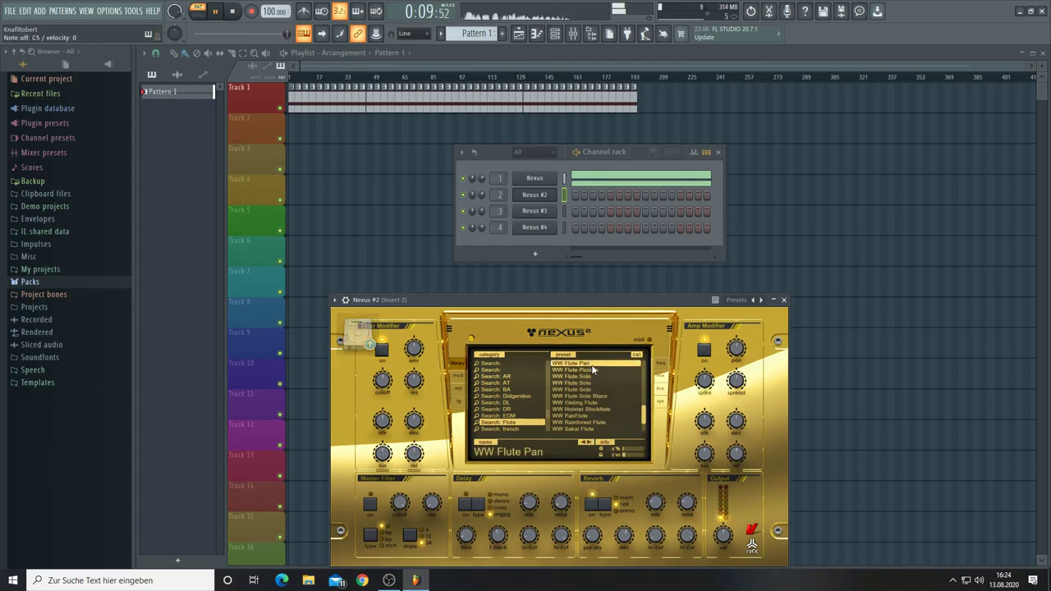
left_click(587, 416)
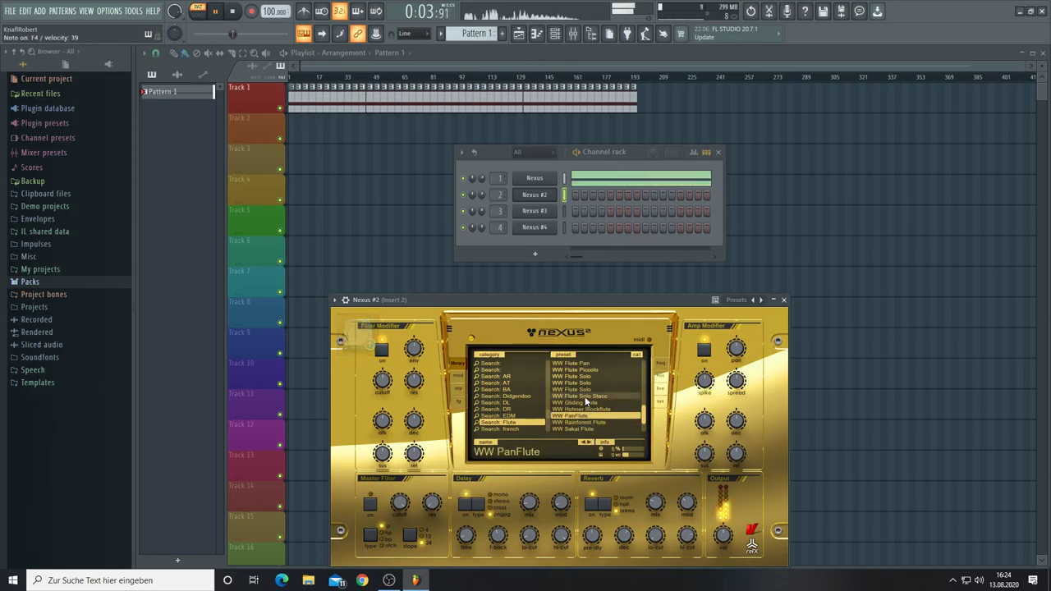
- Load the WW Epic Panflute preset from the Flute search results into Nexus #2
scroll(584, 400, "up", 1)
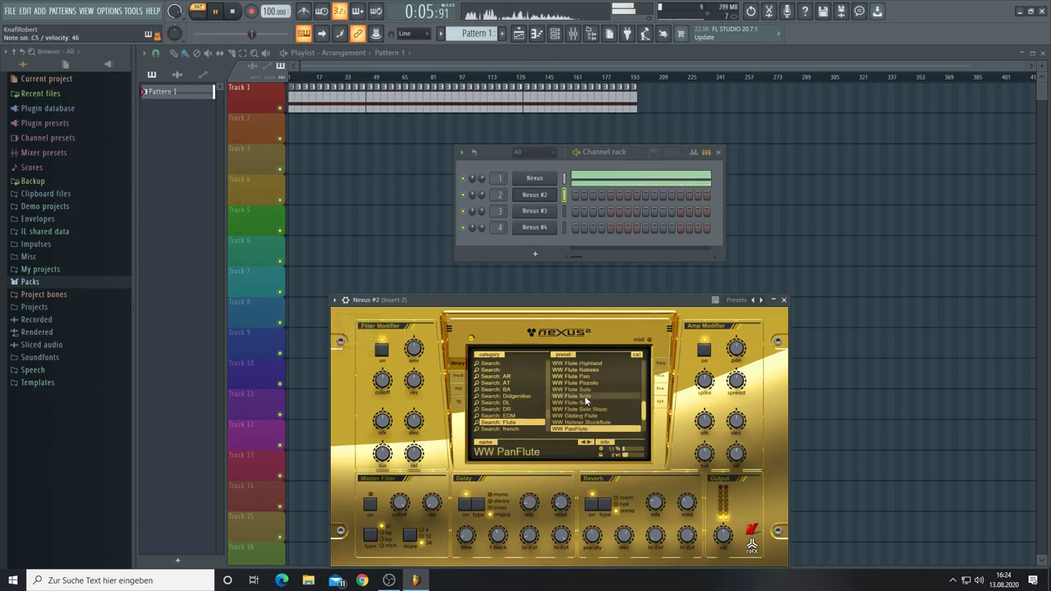
scroll(585, 397, "up", 2)
left_click(583, 366)
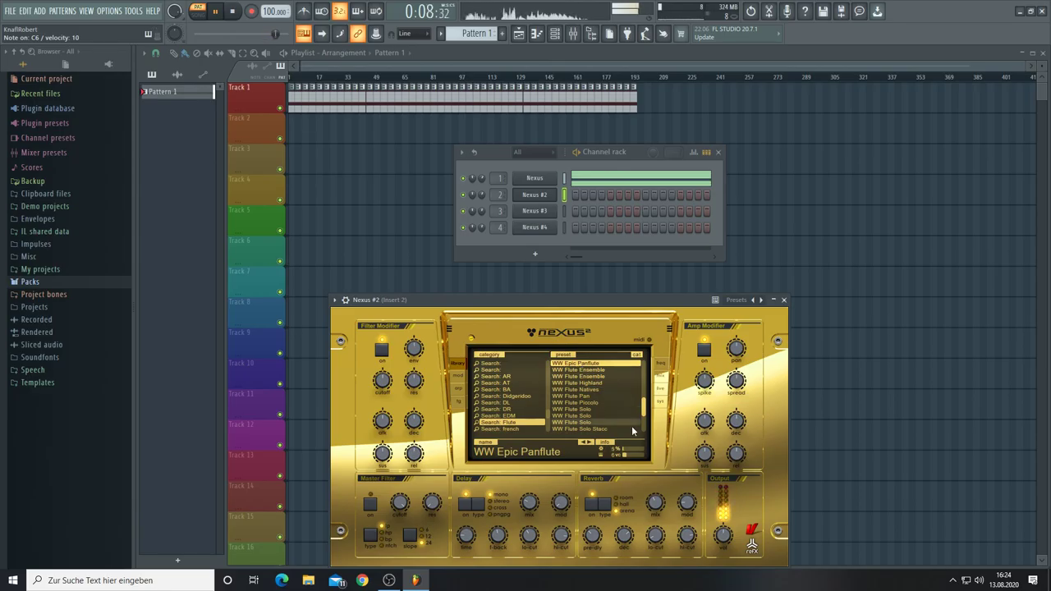
- Set the reverb decay of the WW Epic Panflute sound in Nexus #2 to 127 and check its reverb mix and output volume
mouse_move(708, 425)
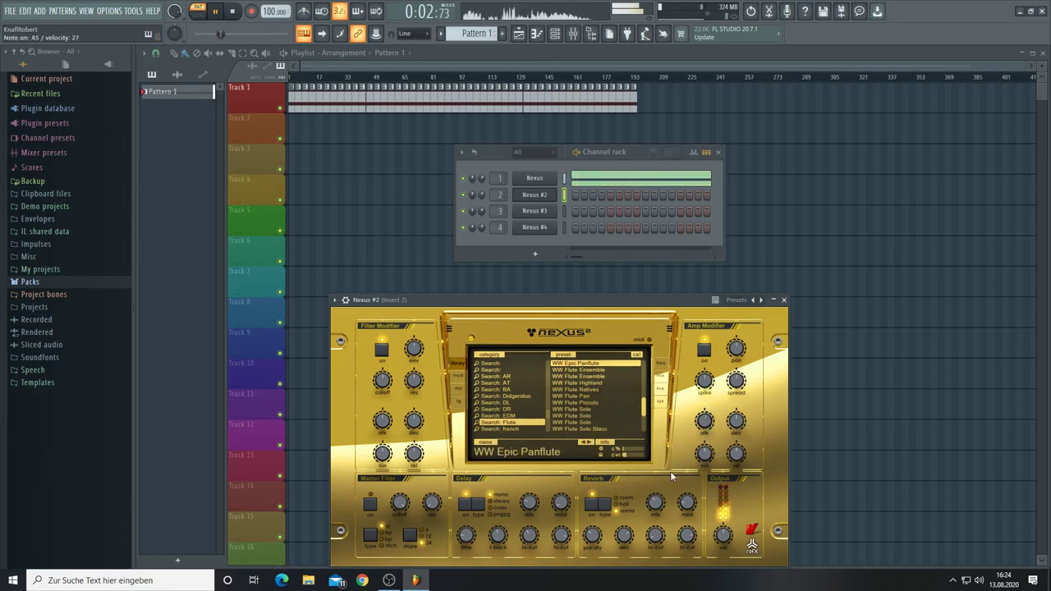
mouse_move(626, 538)
left_click_drag(626, 538, 626, 514)
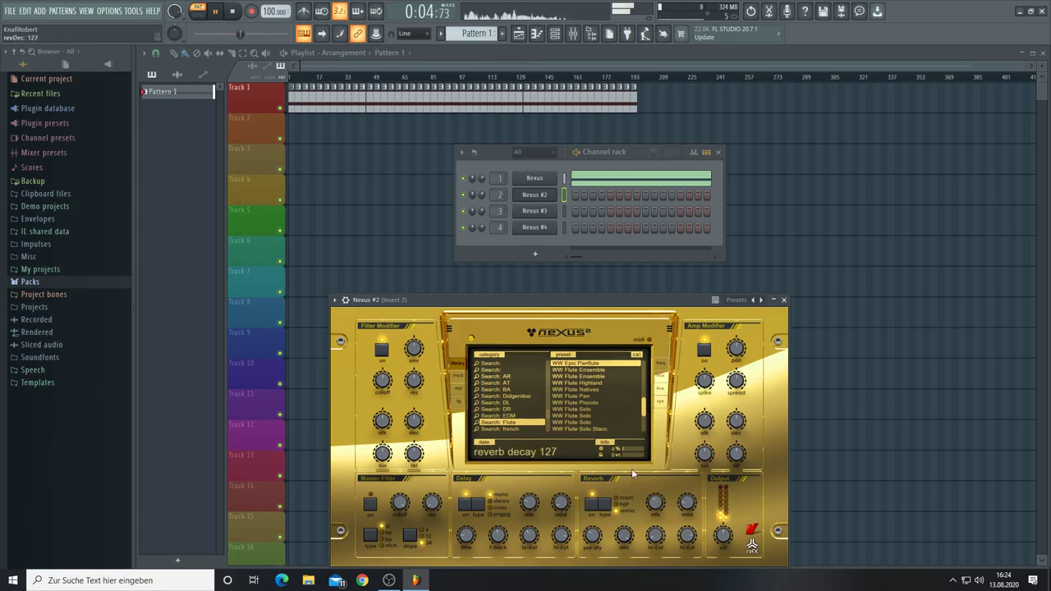
mouse_move(690, 535)
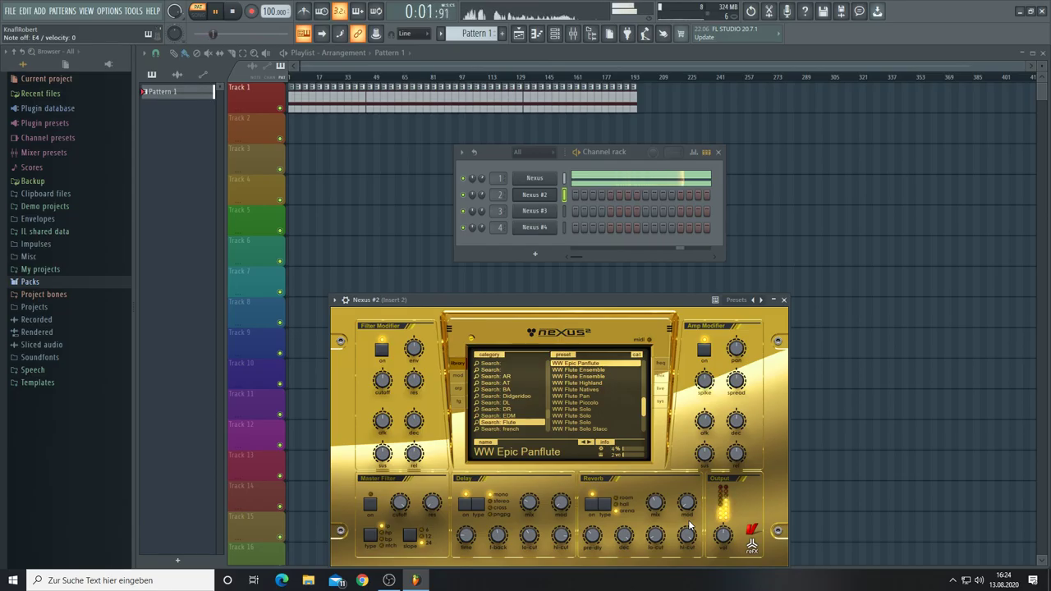
mouse_move(661, 510)
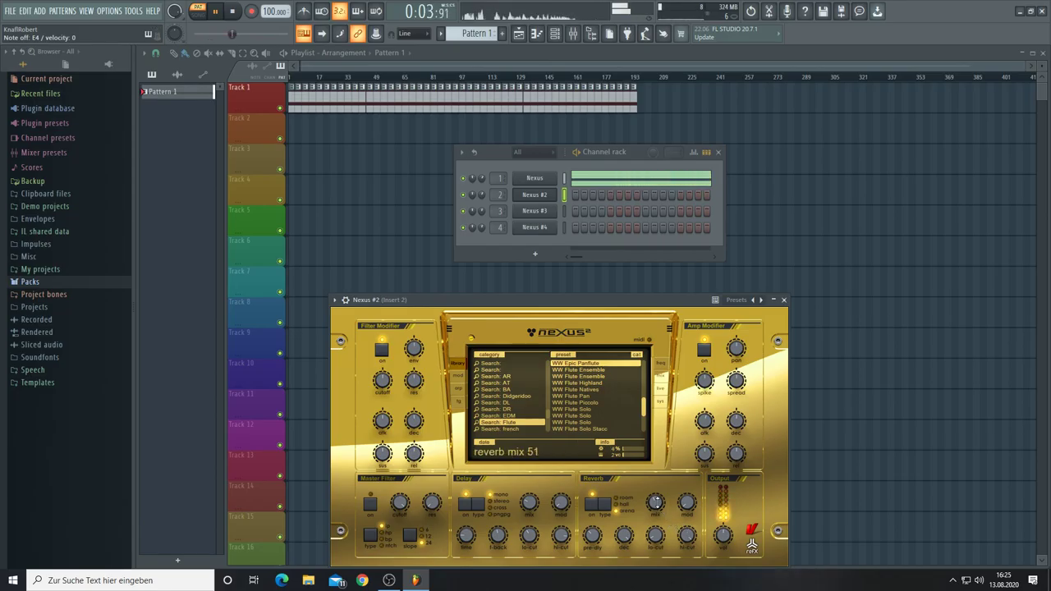
scroll(655, 502, "down", 1)
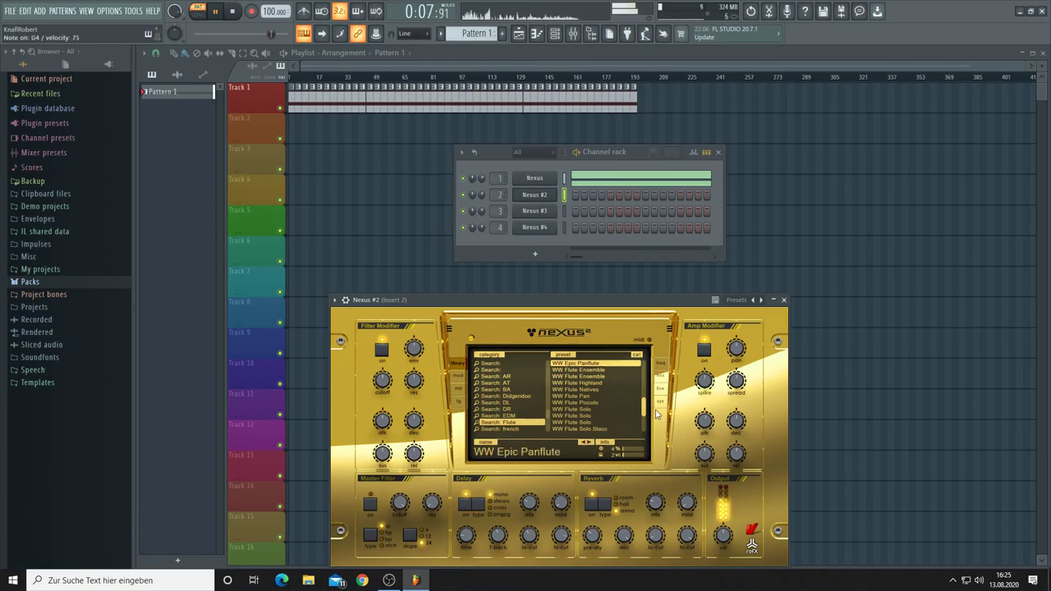
scroll(723, 519, "down", 1)
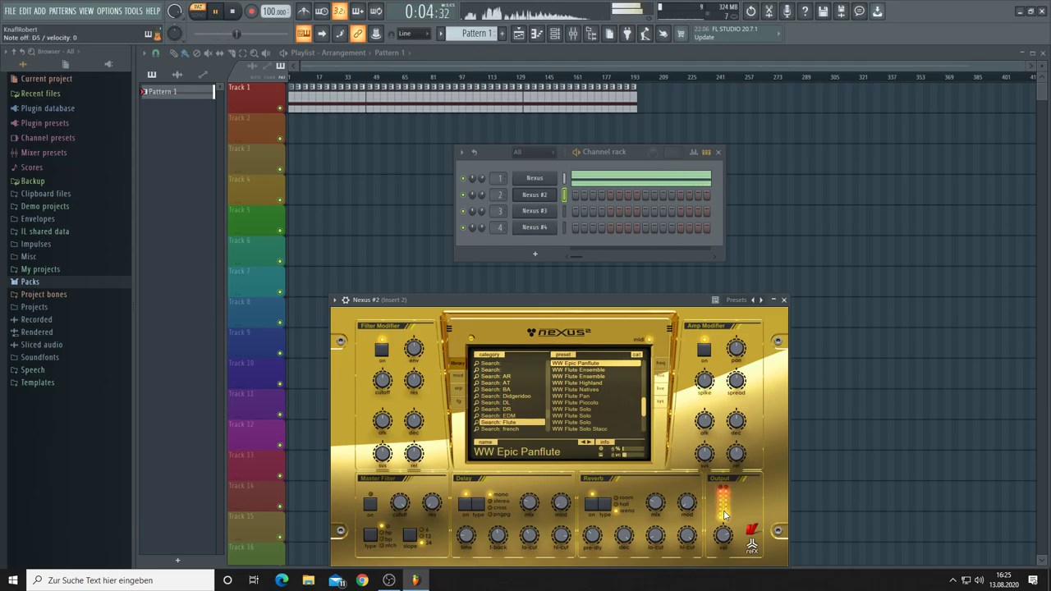
mouse_move(725, 536)
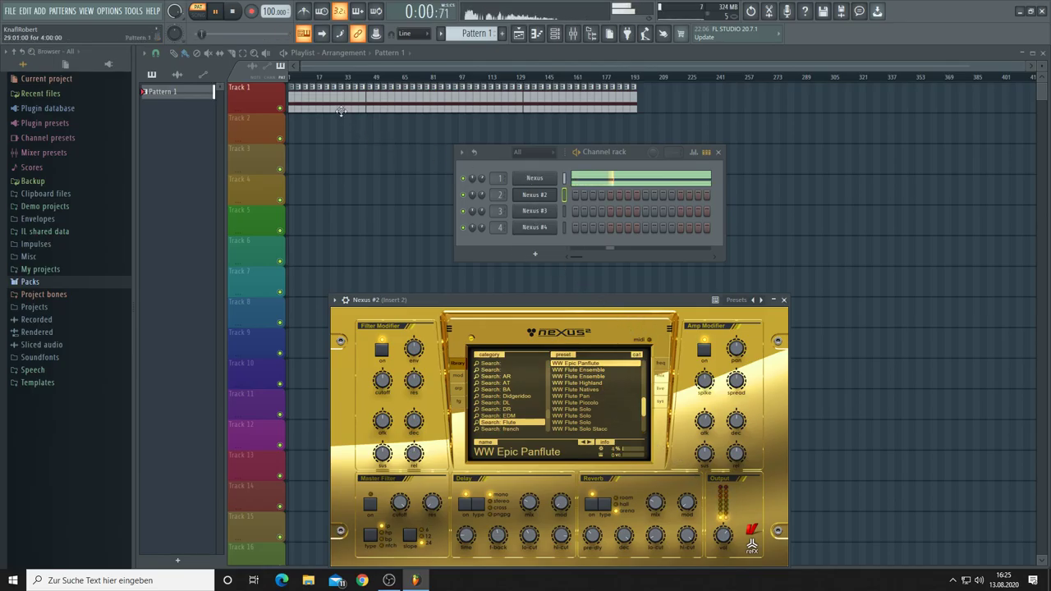
- Bring the playlist forward, create the new empty Pattern 2 and switch playback to song mode
scroll(311, 66, "up", 3)
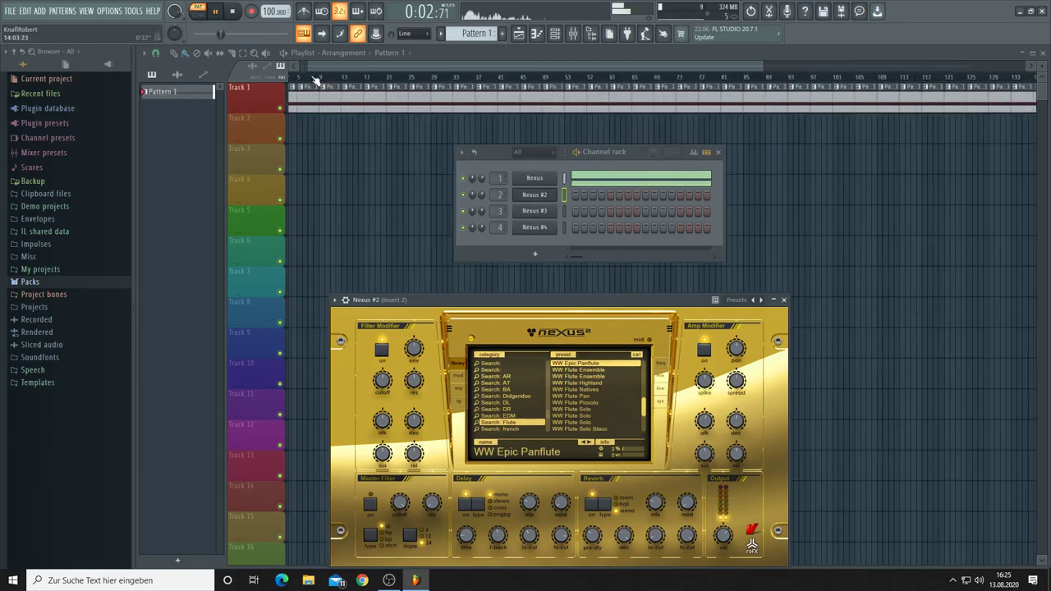
left_click(326, 68)
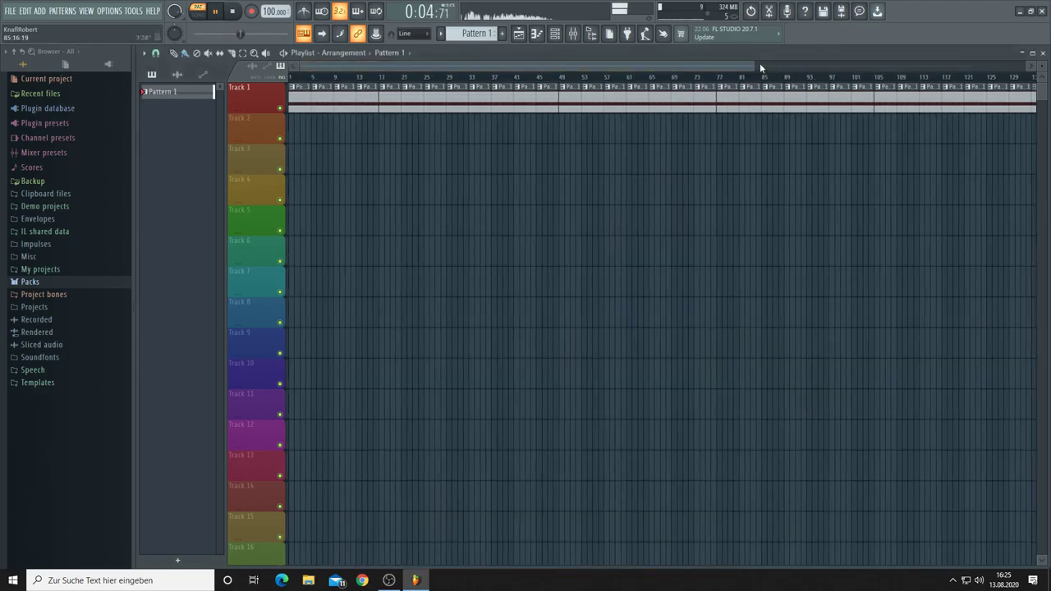
left_click_drag(756, 64, 903, 65)
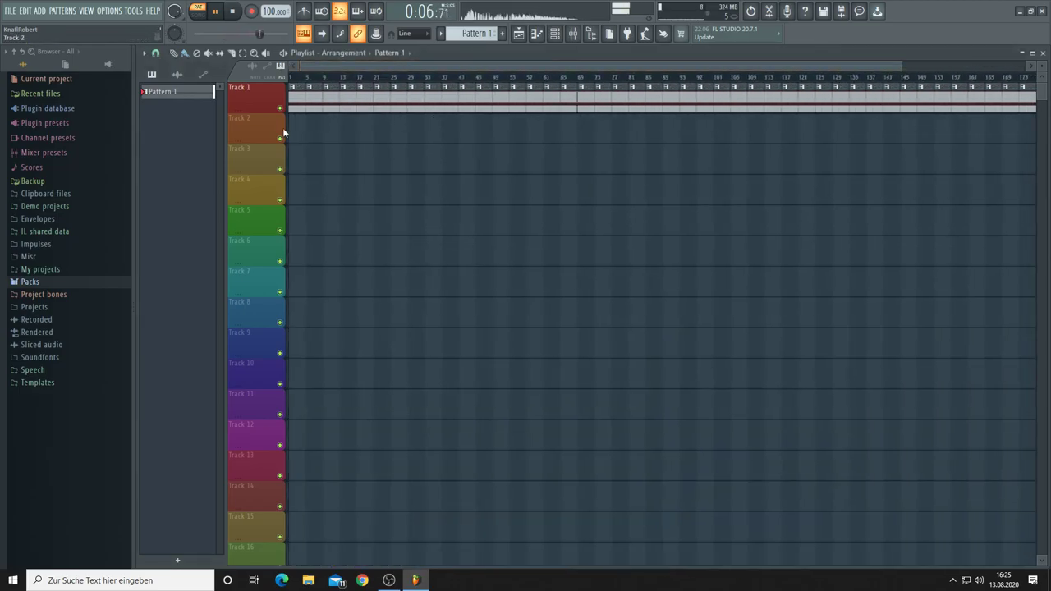
key("F4")
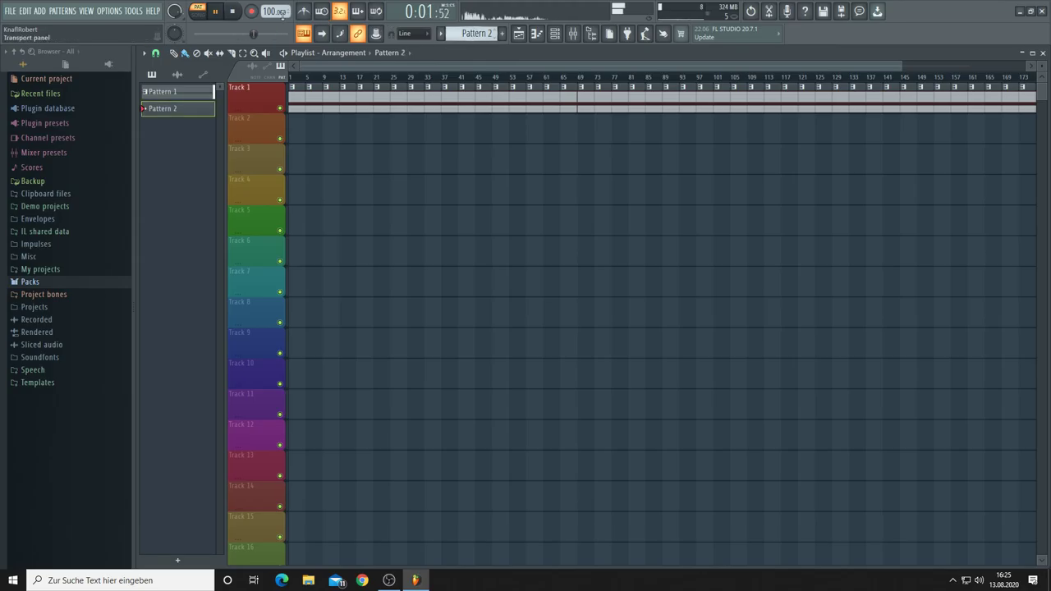
key("l")
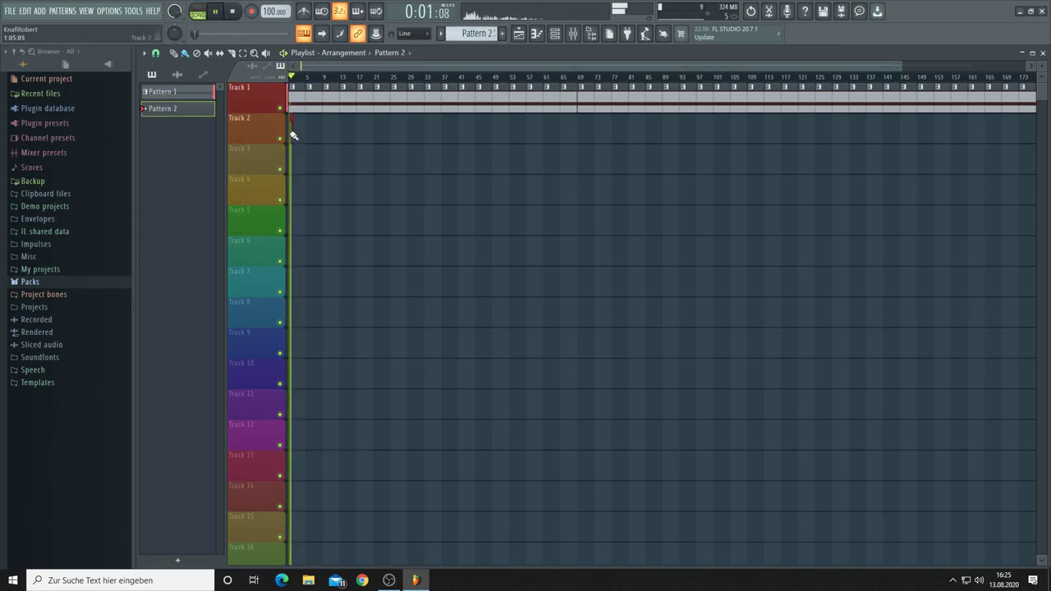
- Place Pattern 2 at the start of Track 2 and set its length to just past the last Pattern 1 clip on Track 1
left_click(293, 133)
left_click_drag(295, 133, 988, 157)
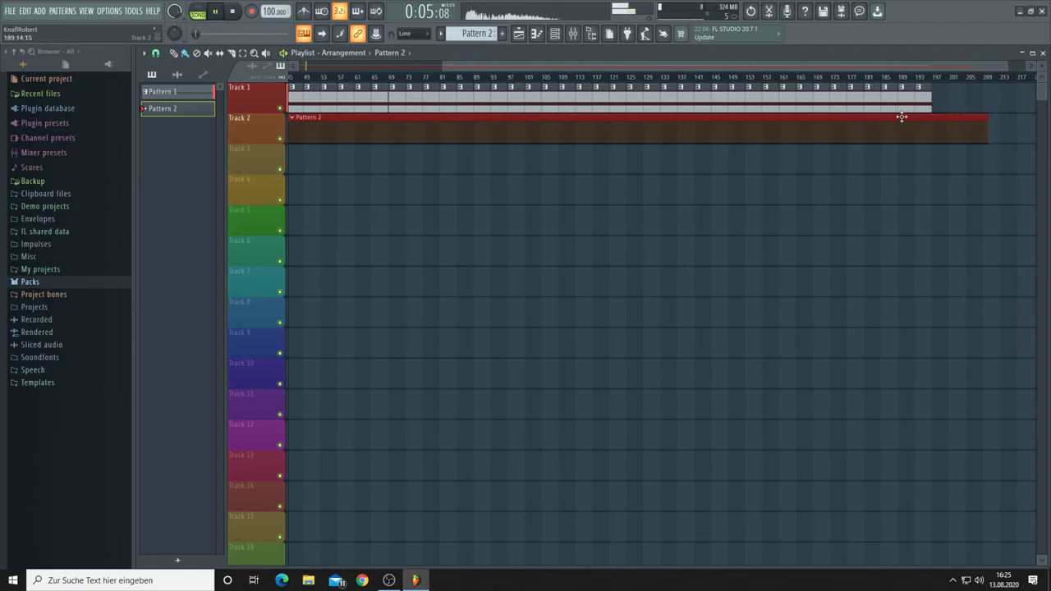
left_click_drag(985, 118, 936, 118)
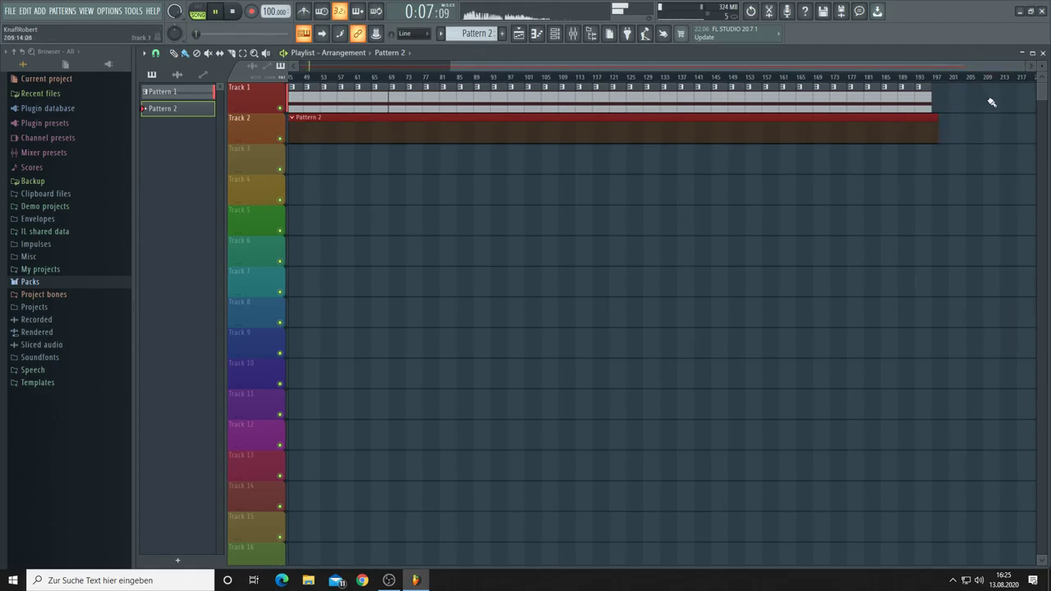
scroll(1039, 92, "up", 2)
scroll(1039, 92, "up", 3)
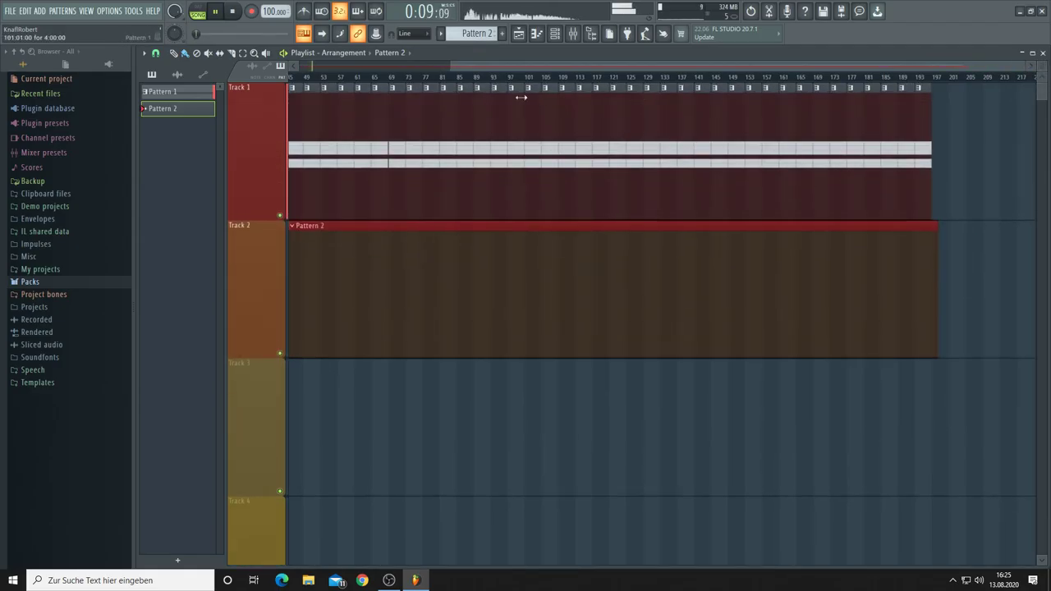
left_click_drag(292, 73, 298, 72)
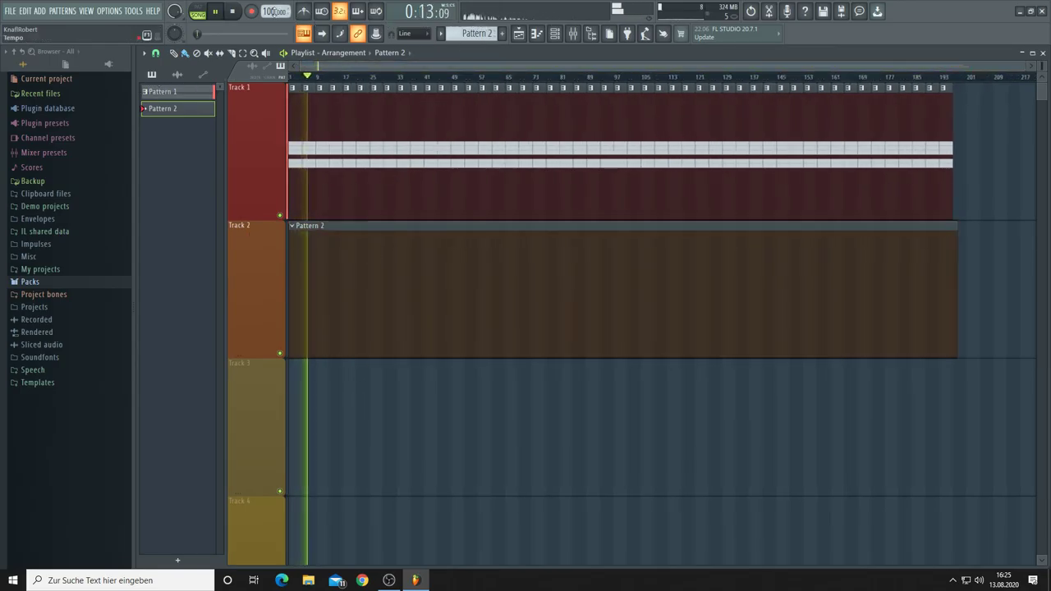
- Record a live pan flute performance of about seven and a half minutes into Pattern 2 over the looping toms
left_click(233, 11)
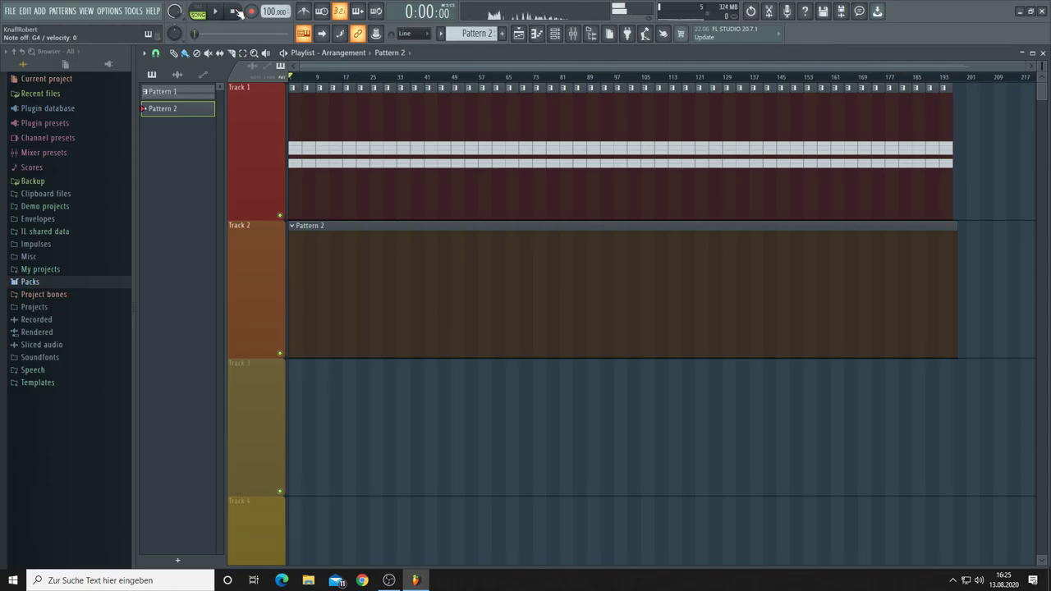
key("space")
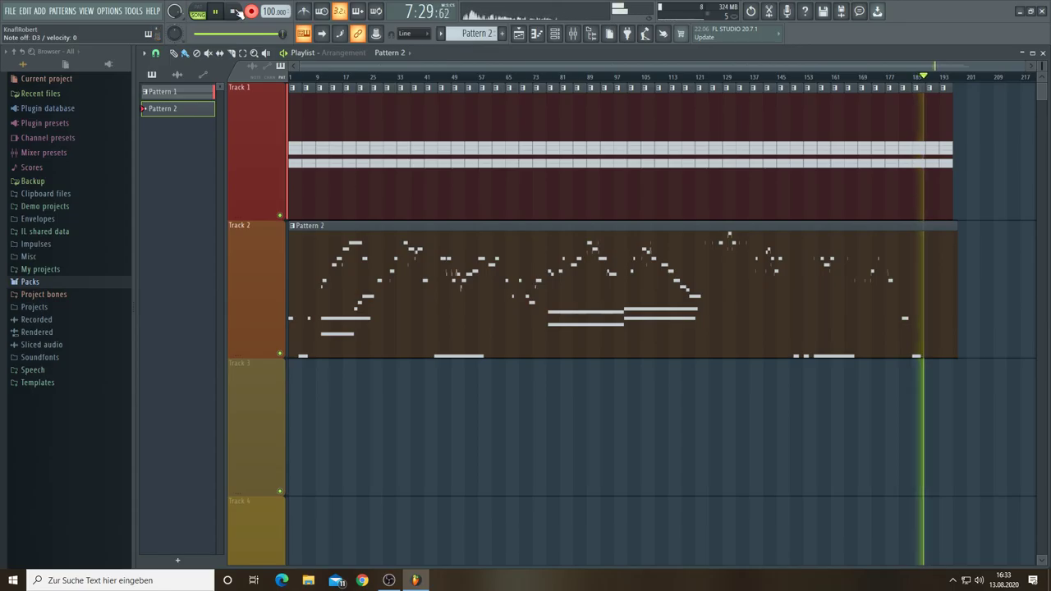
left_click(233, 12)
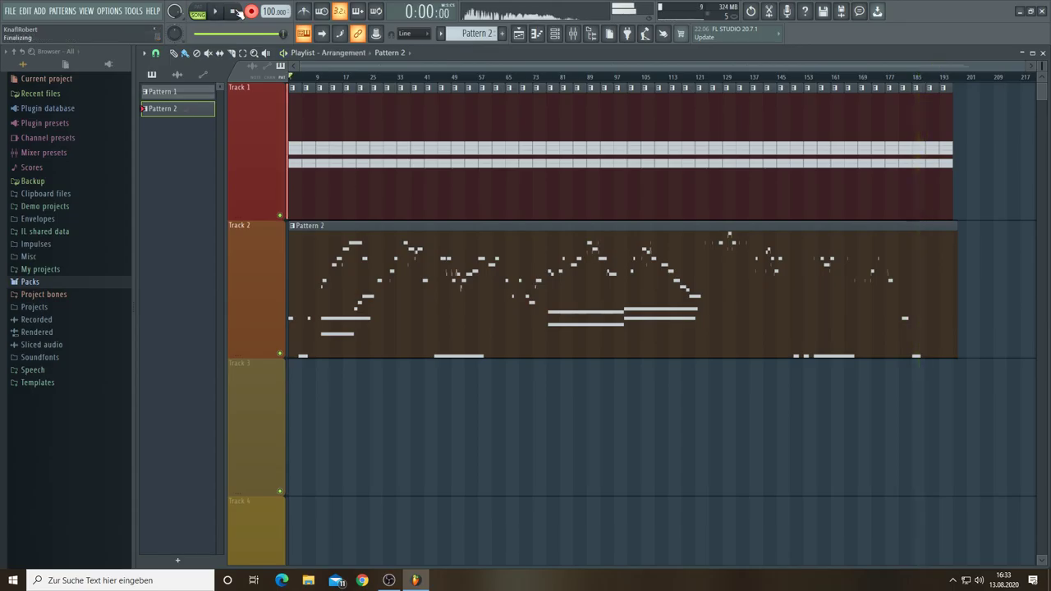
- Shorten the Track 1 clips to about bar 189 and Pattern 2 to about bar 192, and play the song without recording
left_click_drag(953, 136, 929, 146)
left_click_drag(960, 230, 937, 230)
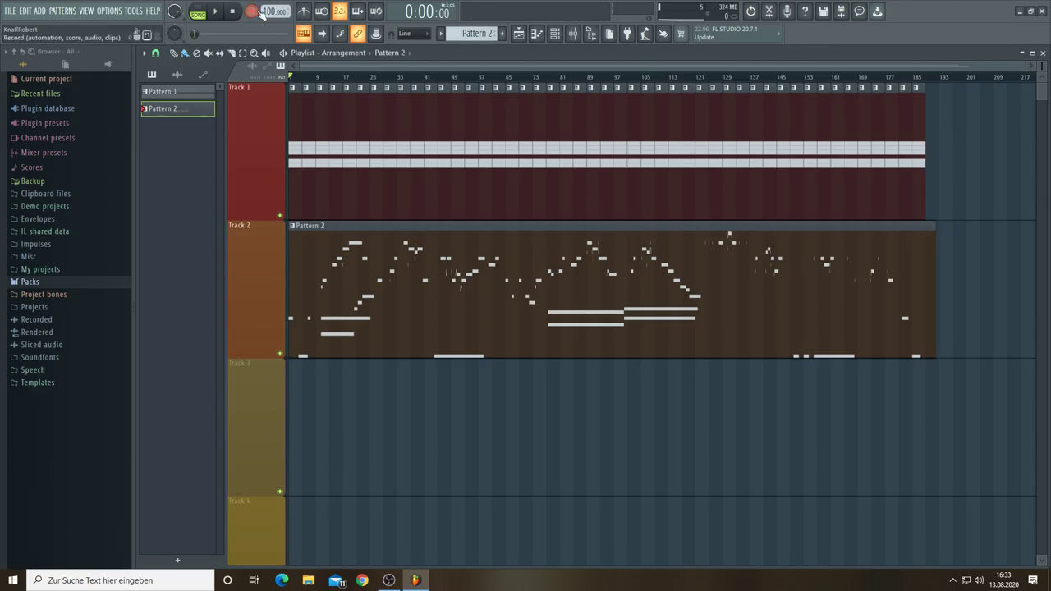
left_click(218, 13)
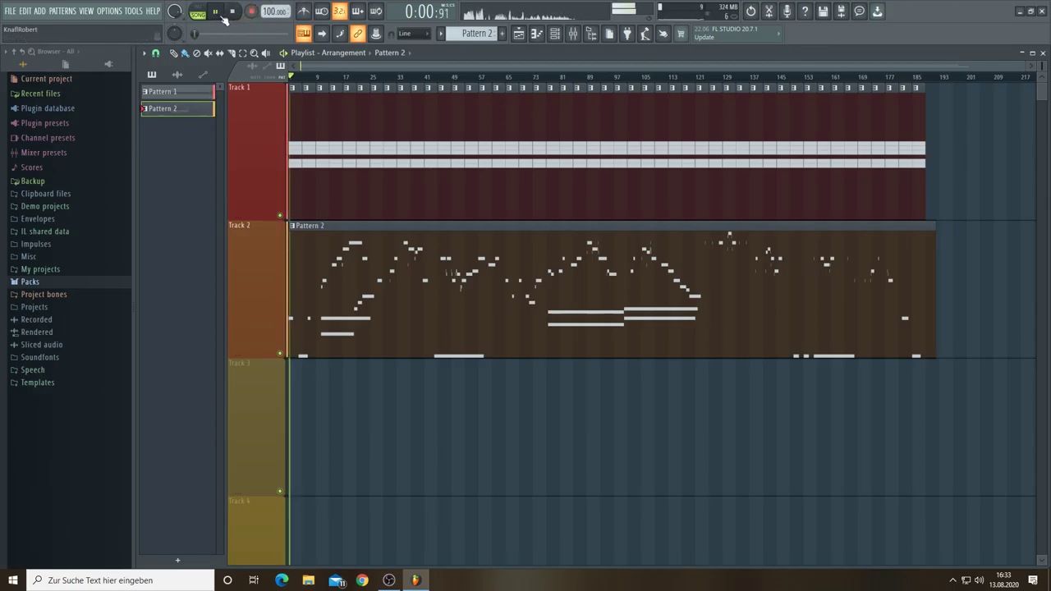
- Open the Fruity Limiter on the Master mixer track and leave only its window over the playlist to monitor the output level
left_click(556, 33)
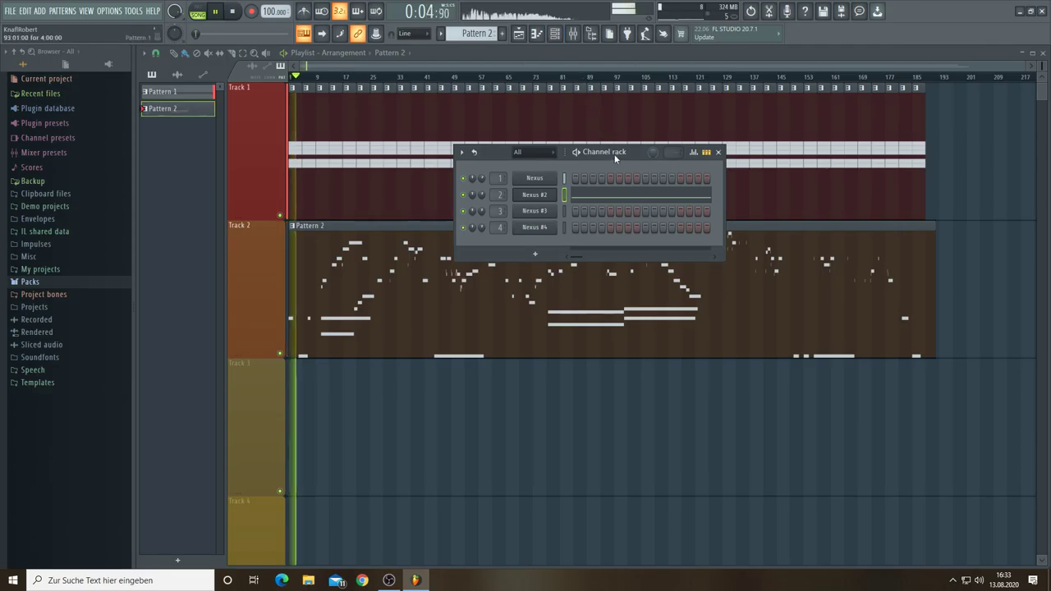
left_click(574, 34)
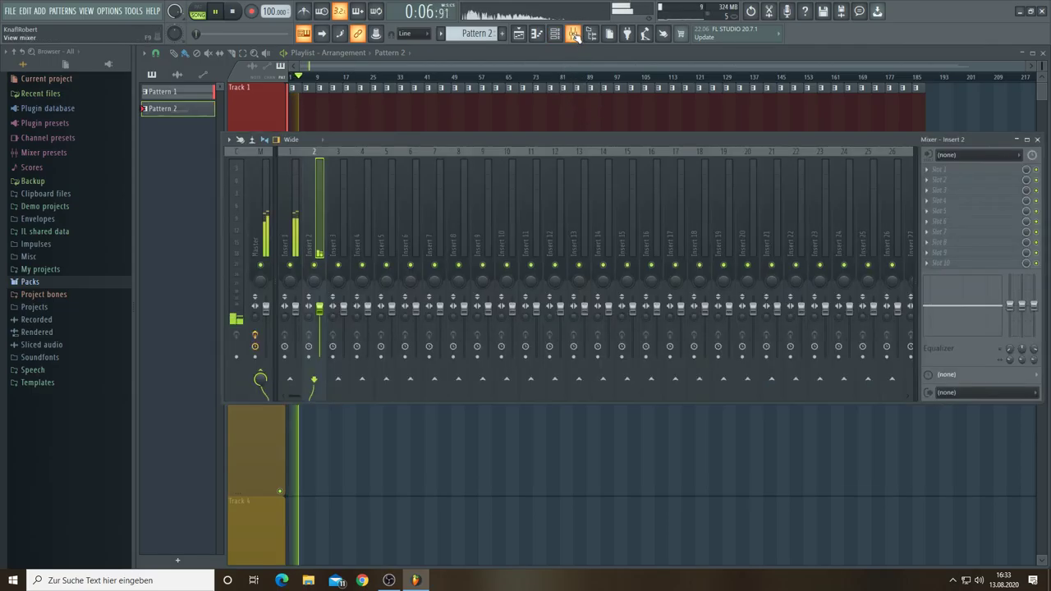
left_click(266, 190)
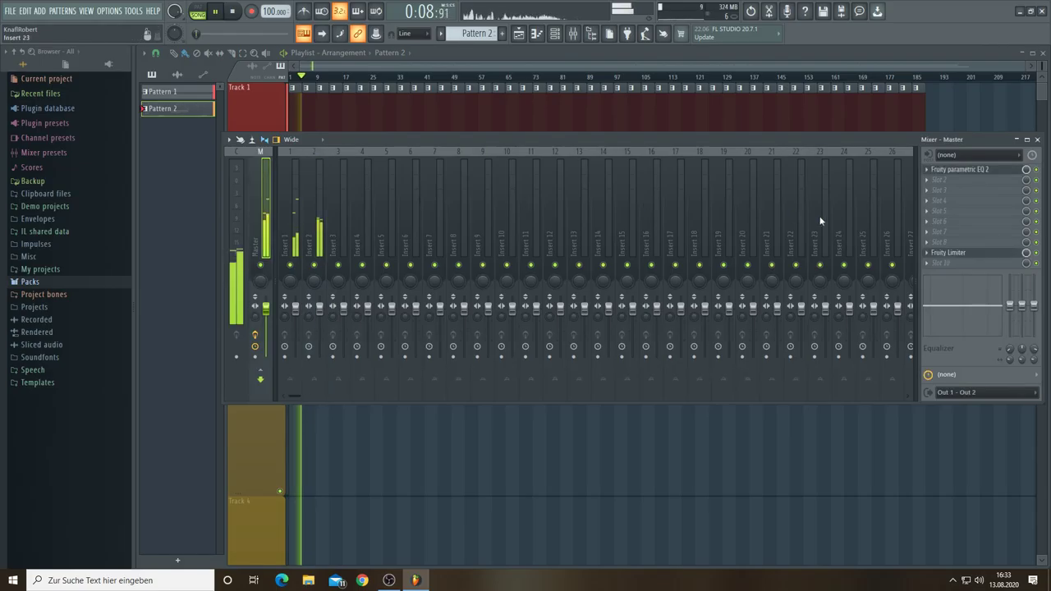
left_click(951, 252)
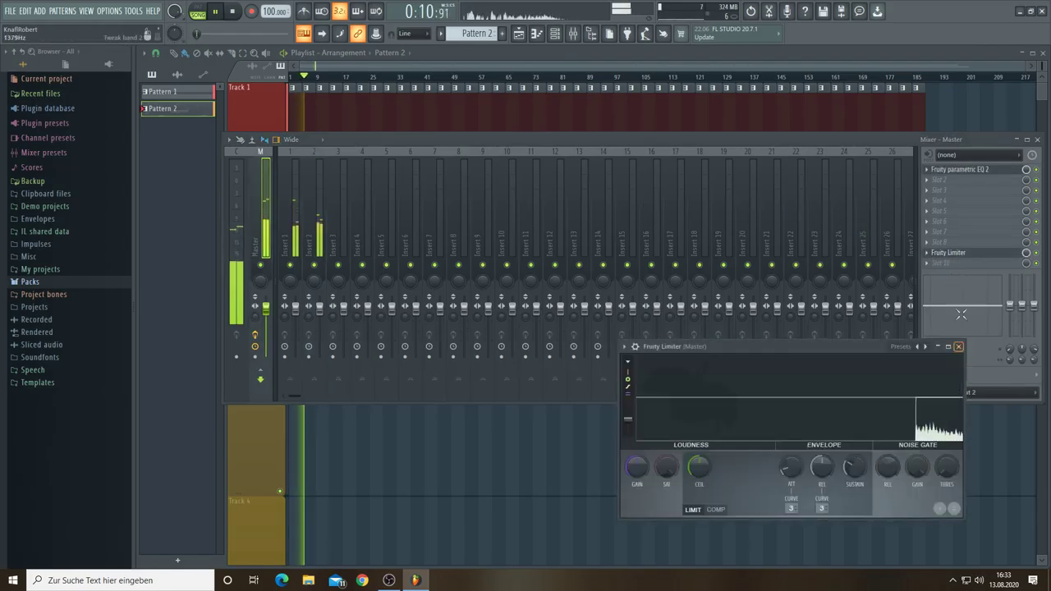
left_click(1037, 139)
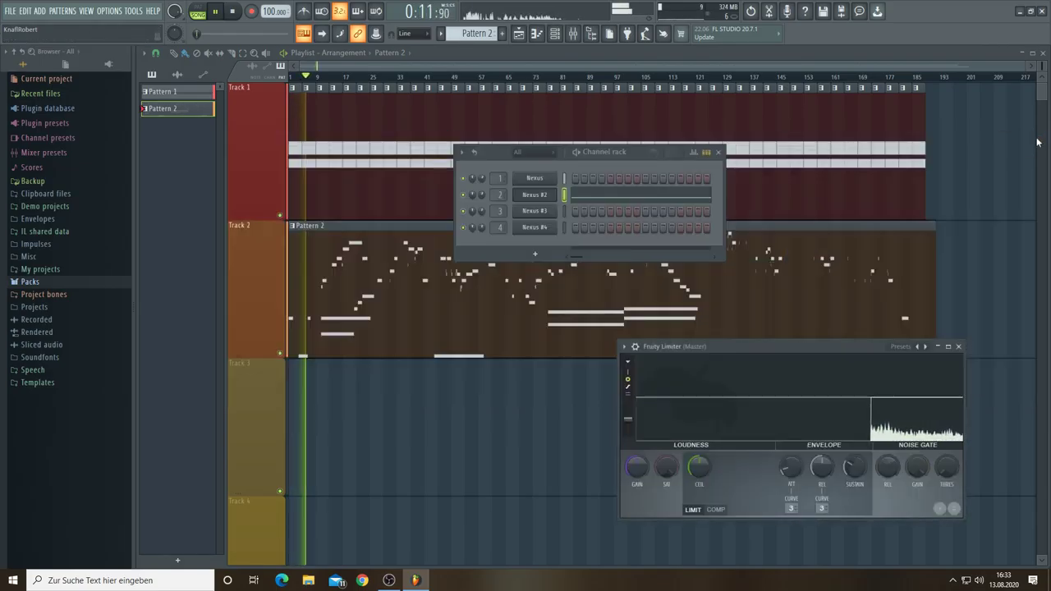
left_click(724, 154)
left_click_drag(722, 347, 773, 384)
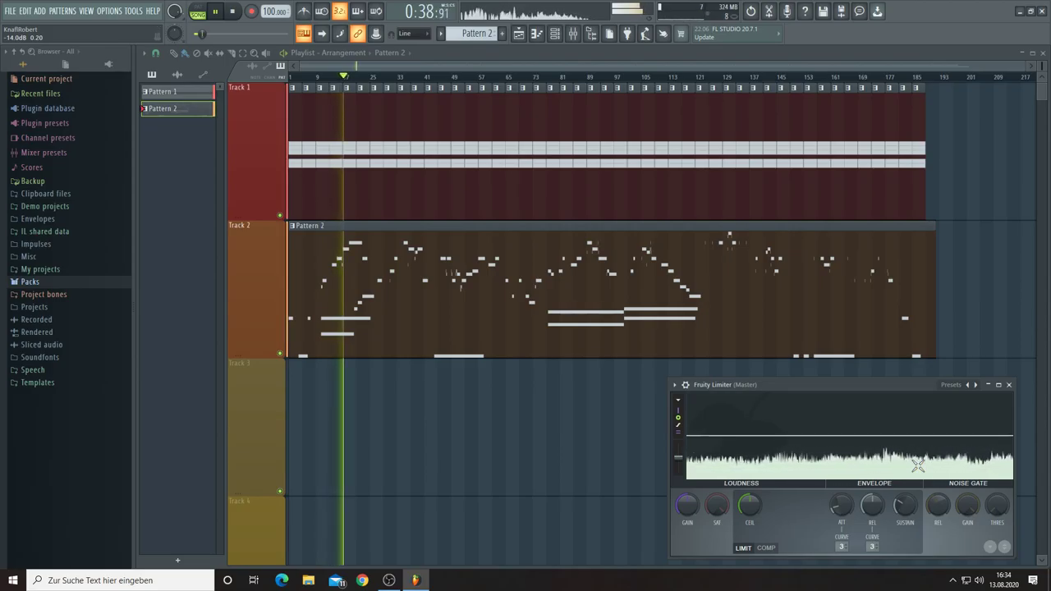
- Open the project info settings and set the genre to Ambient
left_click(859, 11)
left_click(687, 170)
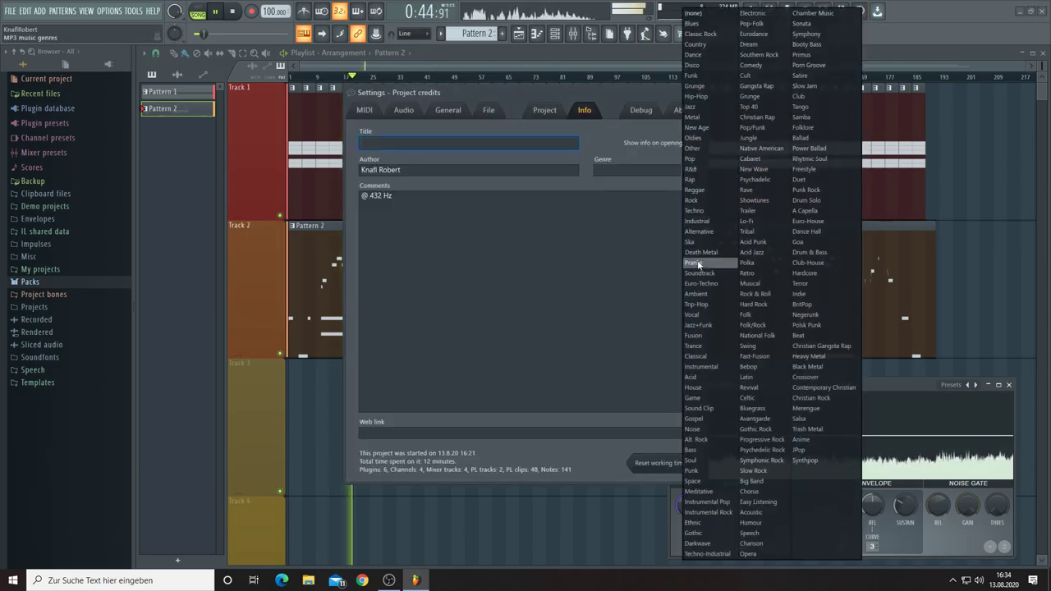
left_click(695, 293)
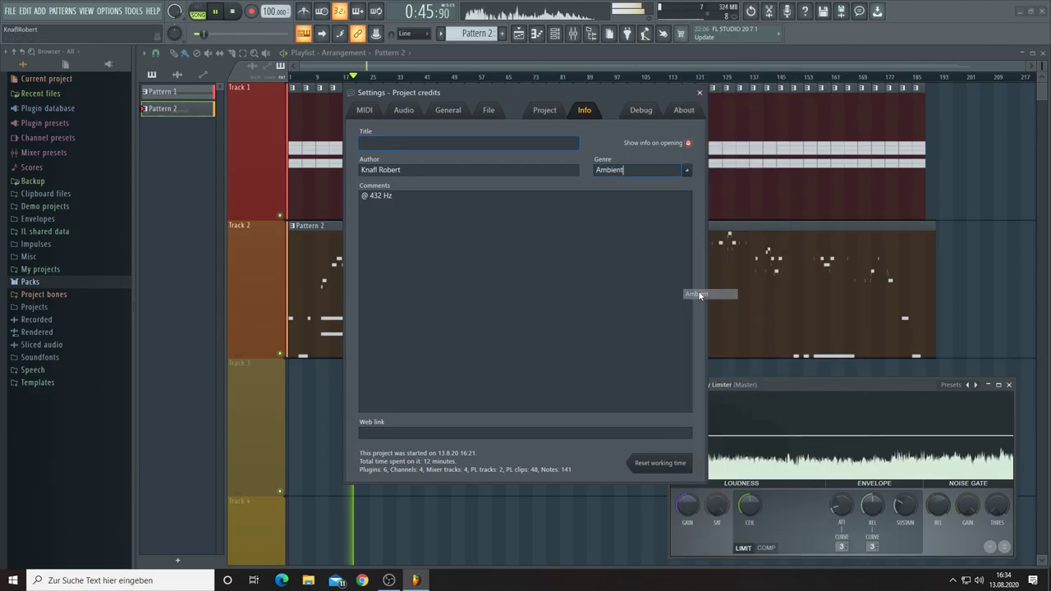
- Try question marks as the project title
left_click(428, 144)
type("?")
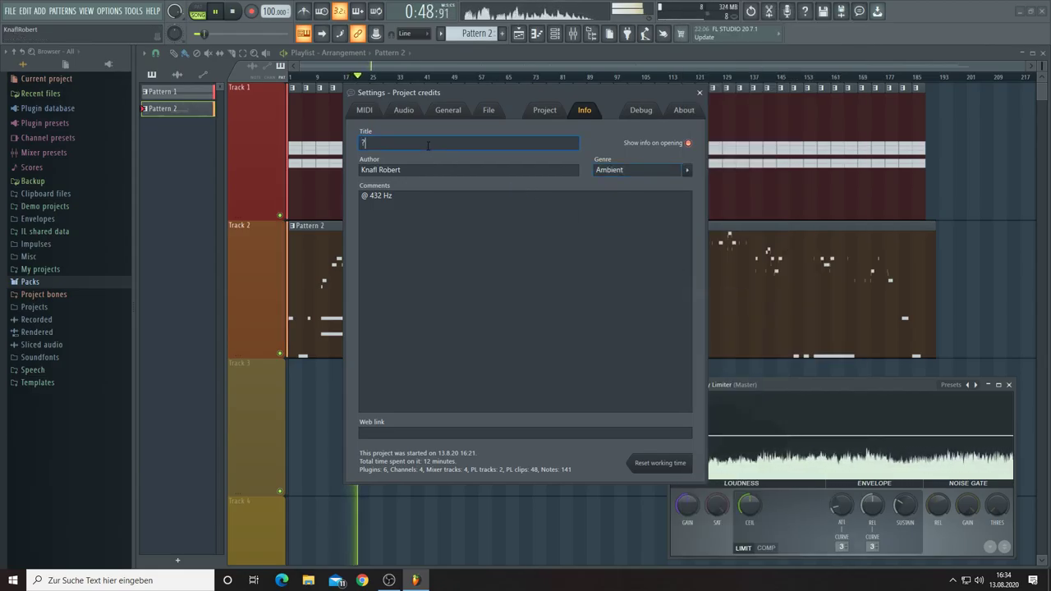
type("??")
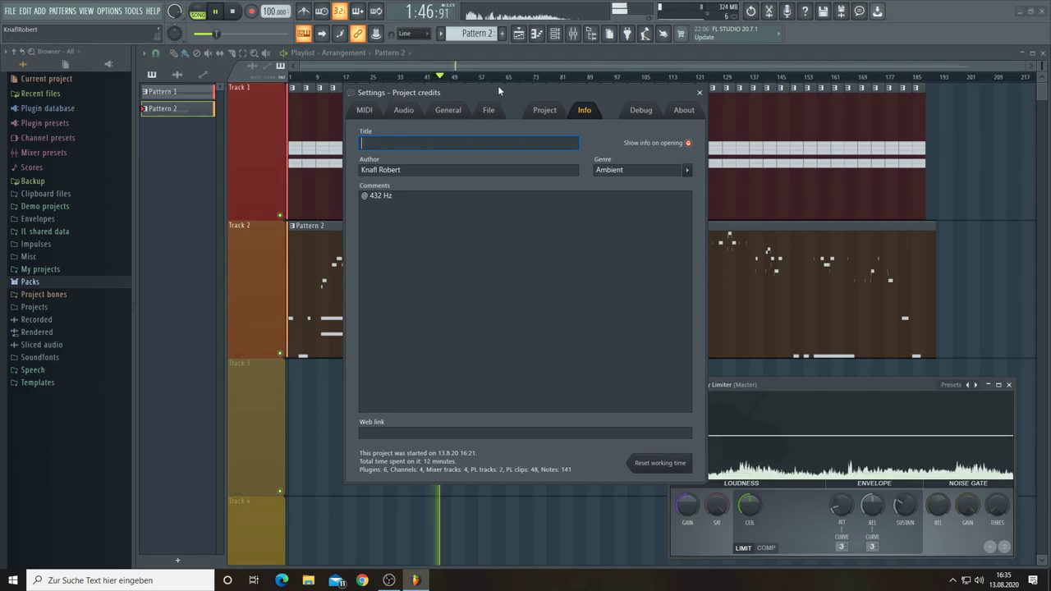
- Keep the project info window clear of the playhead while following the recorded Pattern 2 through playback
left_click_drag(497, 86, 776, 104)
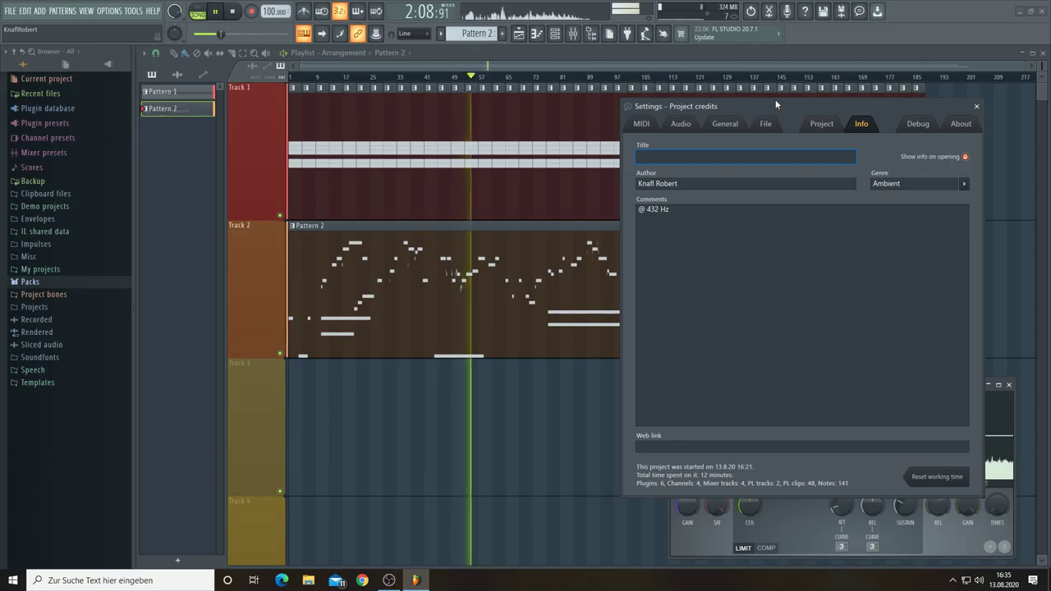
left_click_drag(776, 100, 769, 101)
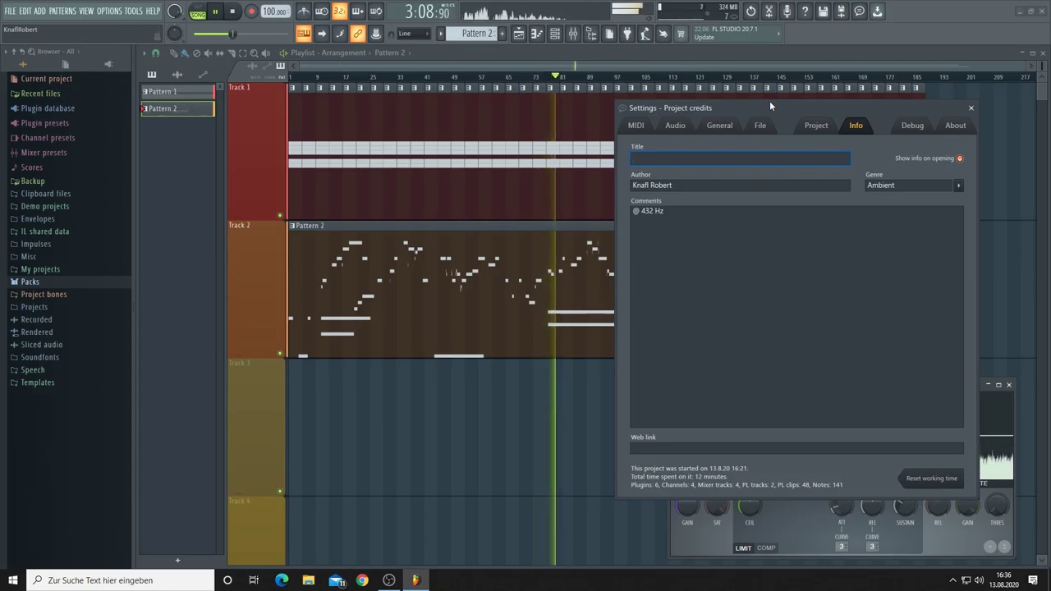
left_click_drag(770, 105, 324, 166)
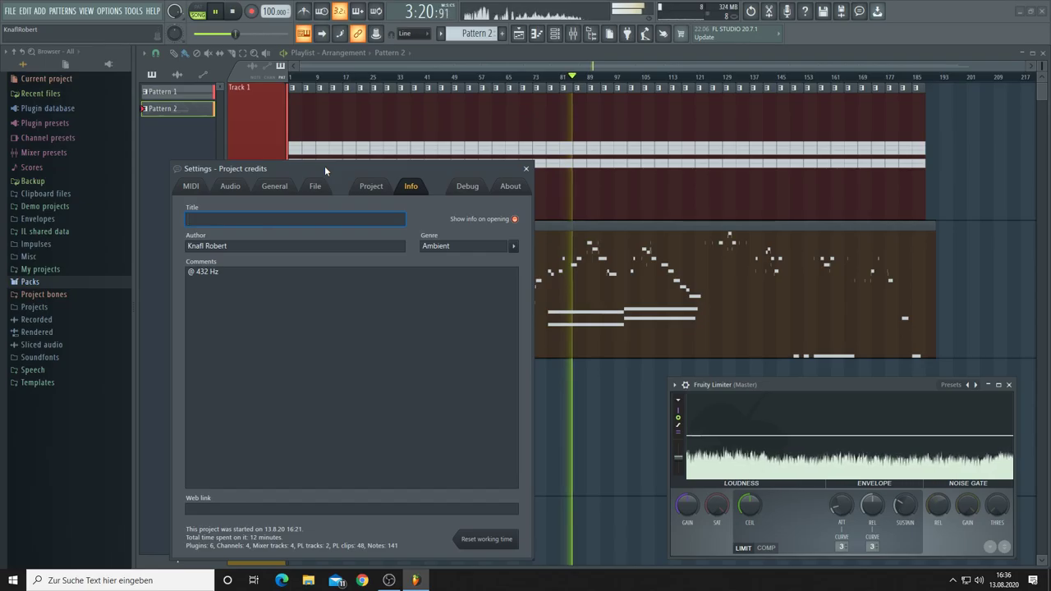
left_click_drag(324, 166, 335, 163)
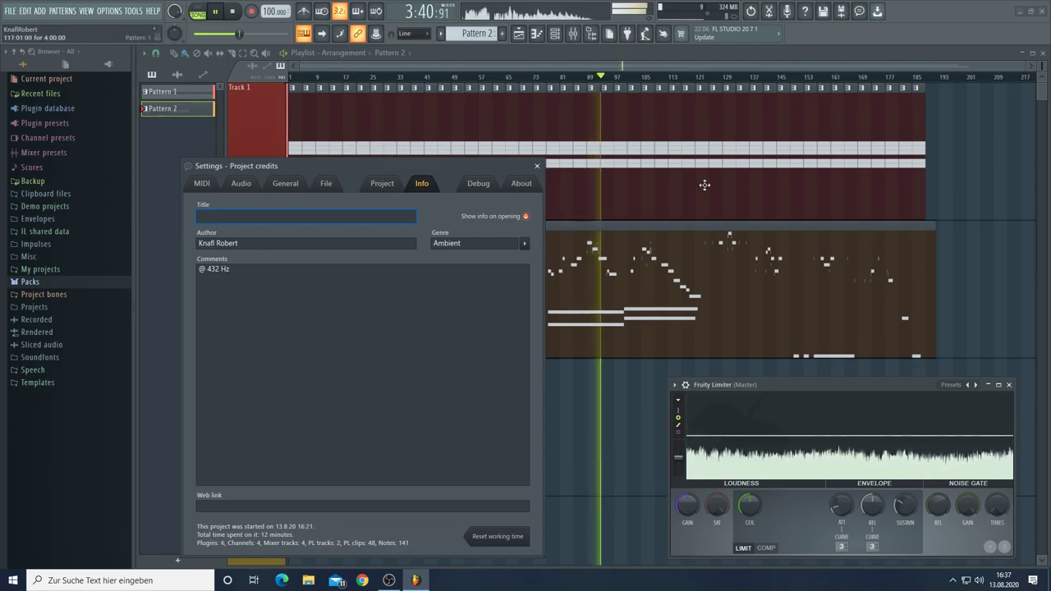
- Trim the end of the Pattern 2 clip on Track 2 slightly
left_click(932, 230)
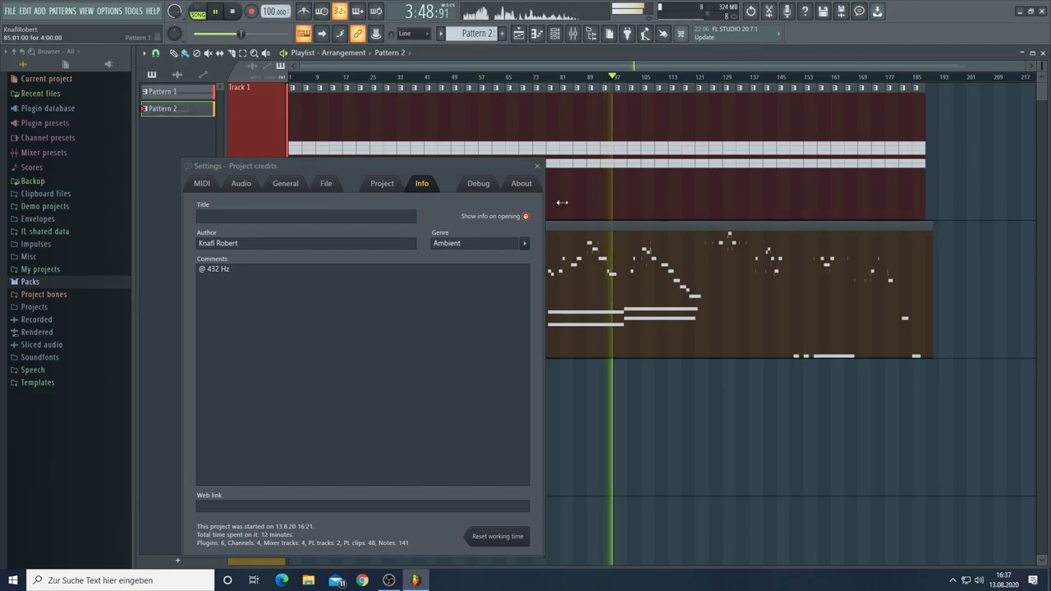
- Set the project title to "dreaming Spirit" in the project info
left_click(310, 213)
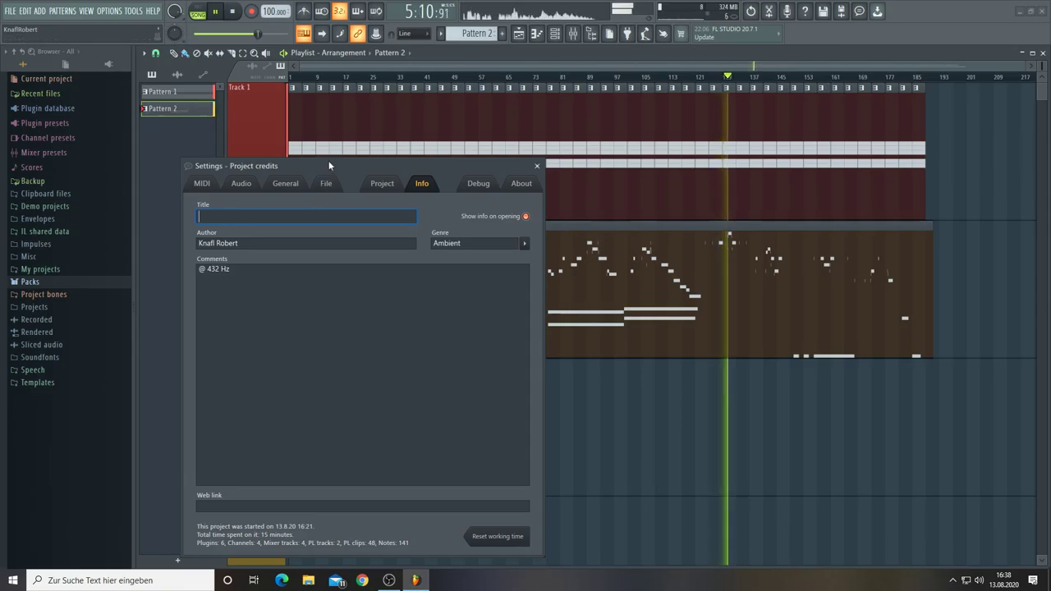
left_click_drag(328, 162, 328, 153)
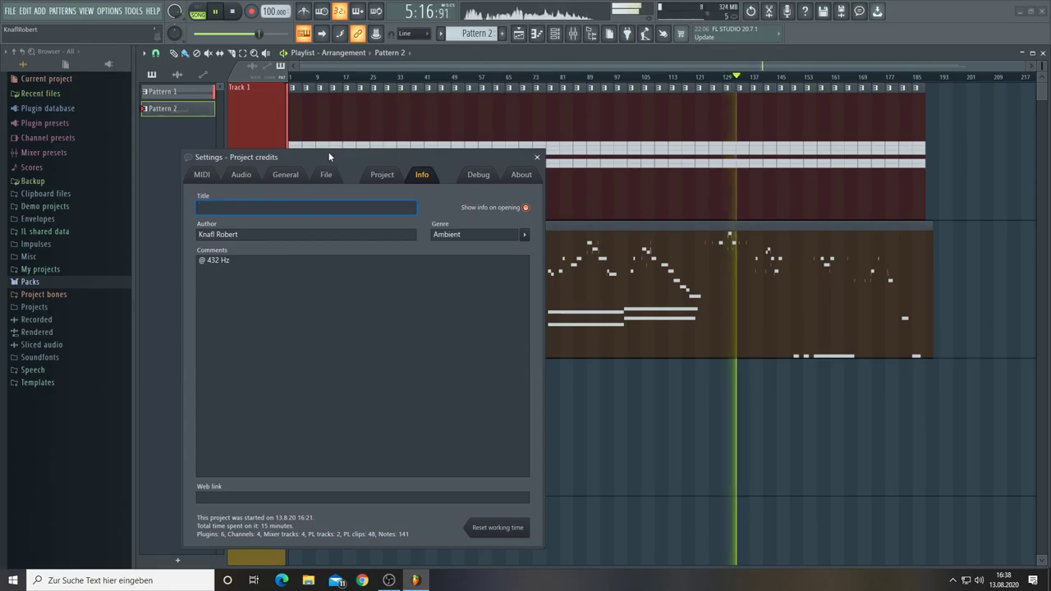
type("dre")
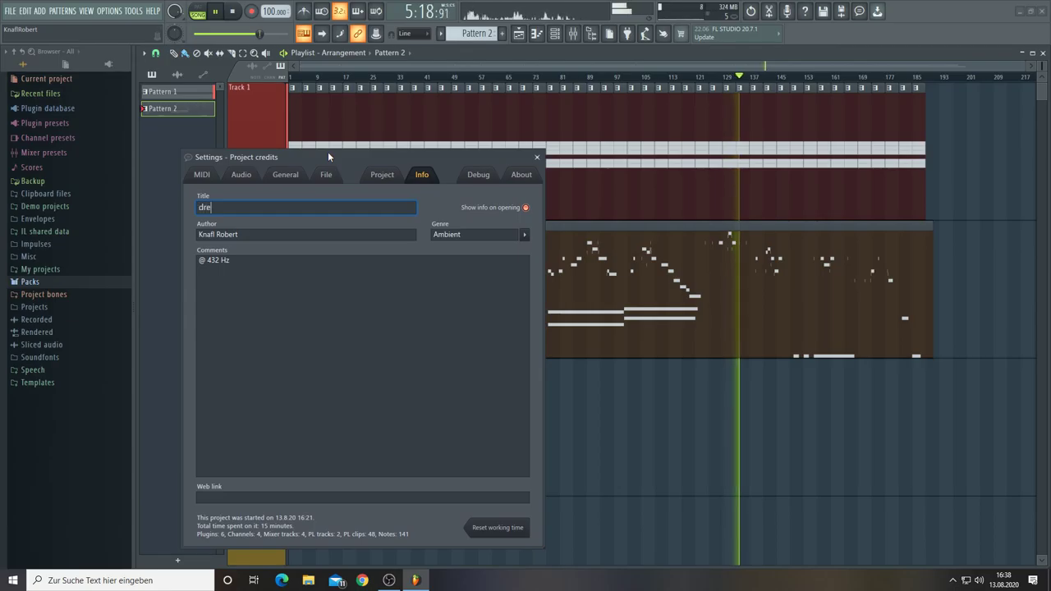
type("aming Spir")
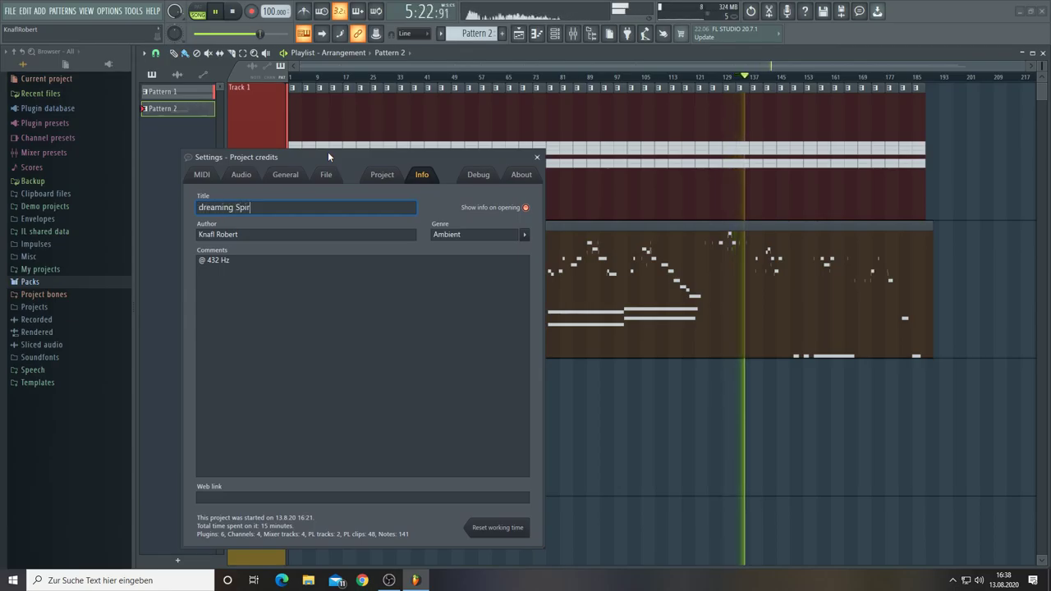
type("it")
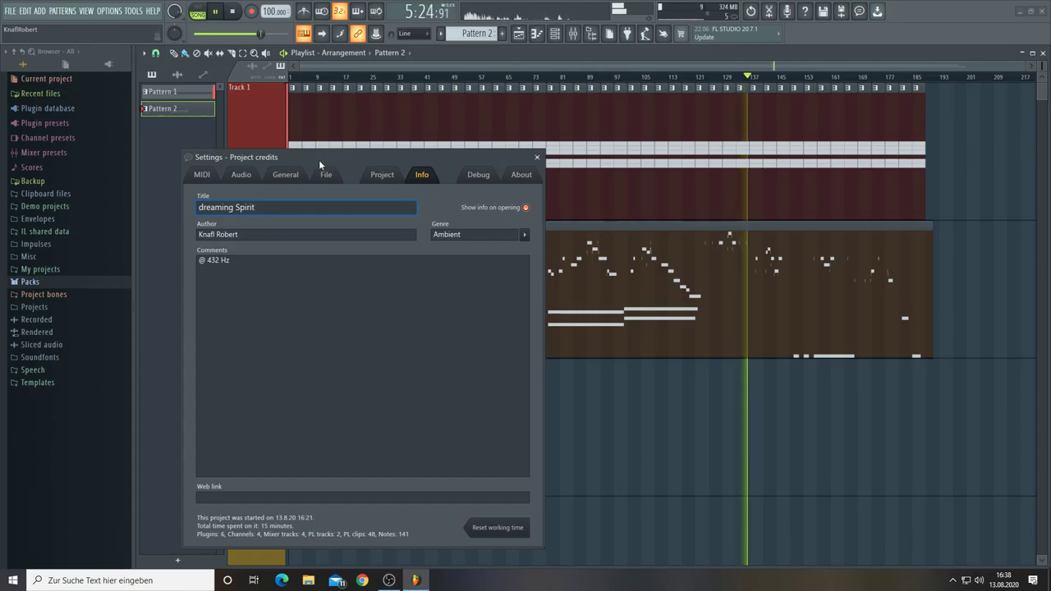
- Save the project in the Projects folder, reusing the copied title "dreaming Spirit" as the file name
left_click_drag(261, 208, 184, 208)
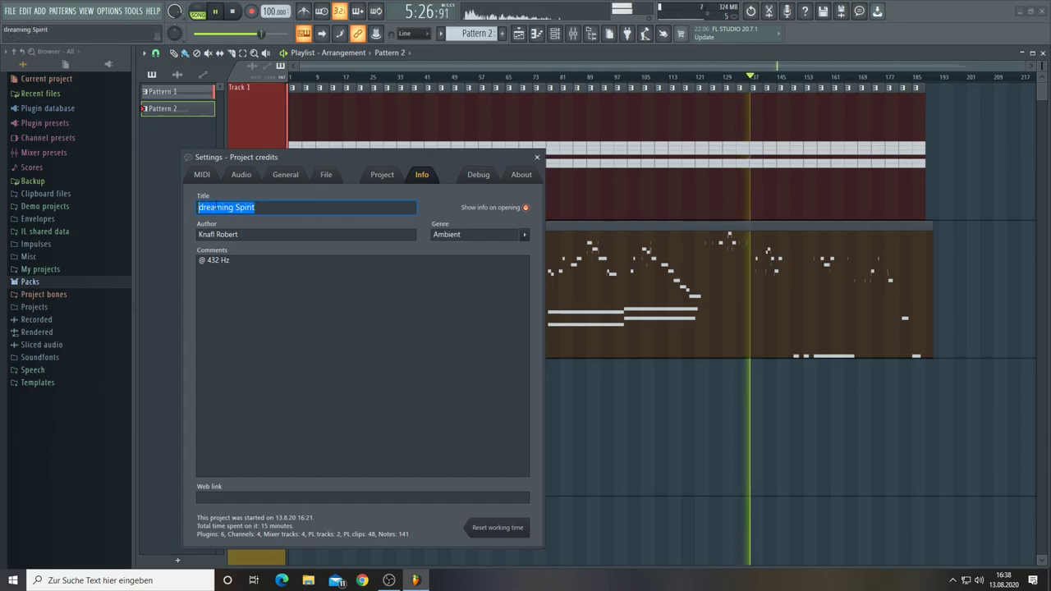
right_click(215, 207)
left_click(251, 238)
left_click(256, 208)
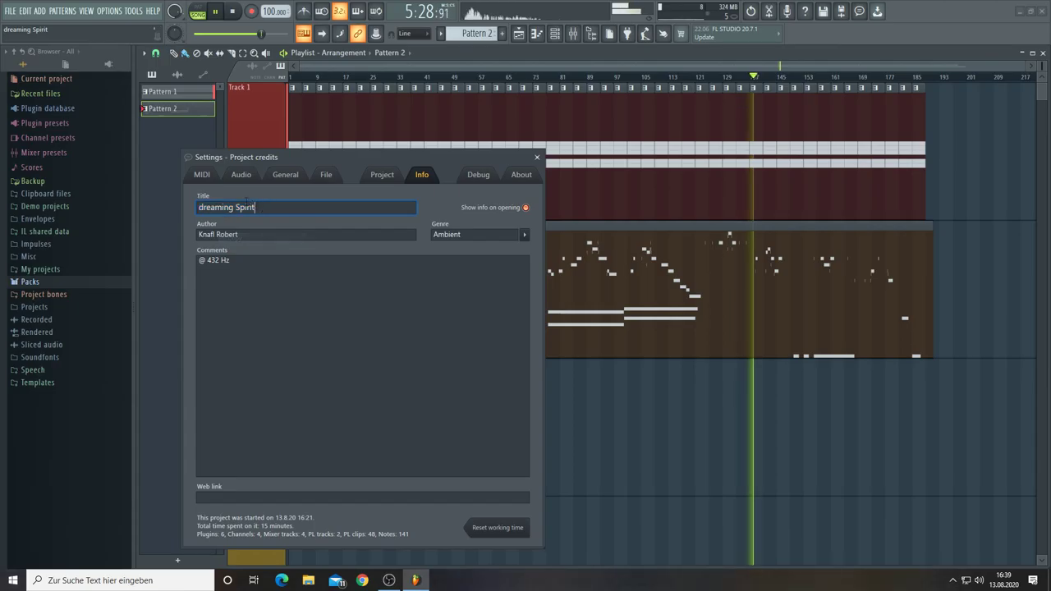
left_click(11, 12)
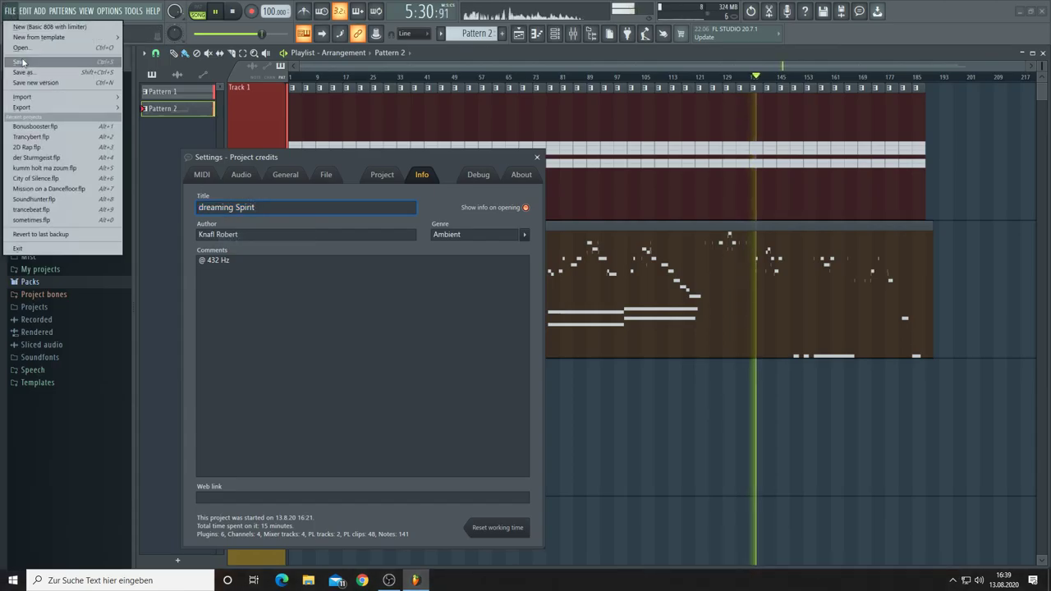
left_click(21, 62)
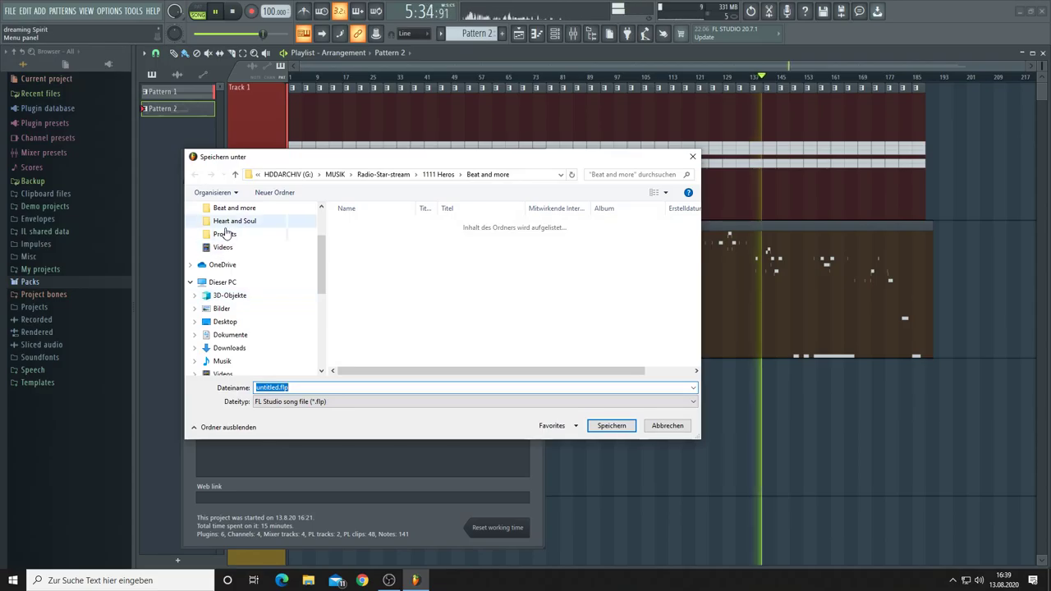
left_click(226, 234)
left_click(310, 386)
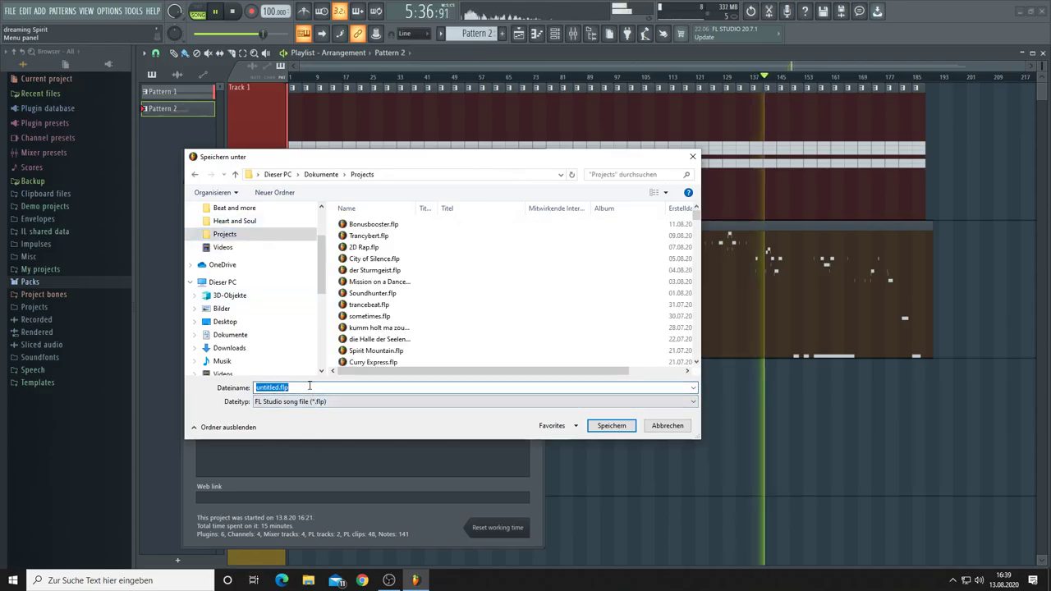
key("ctrl+v")
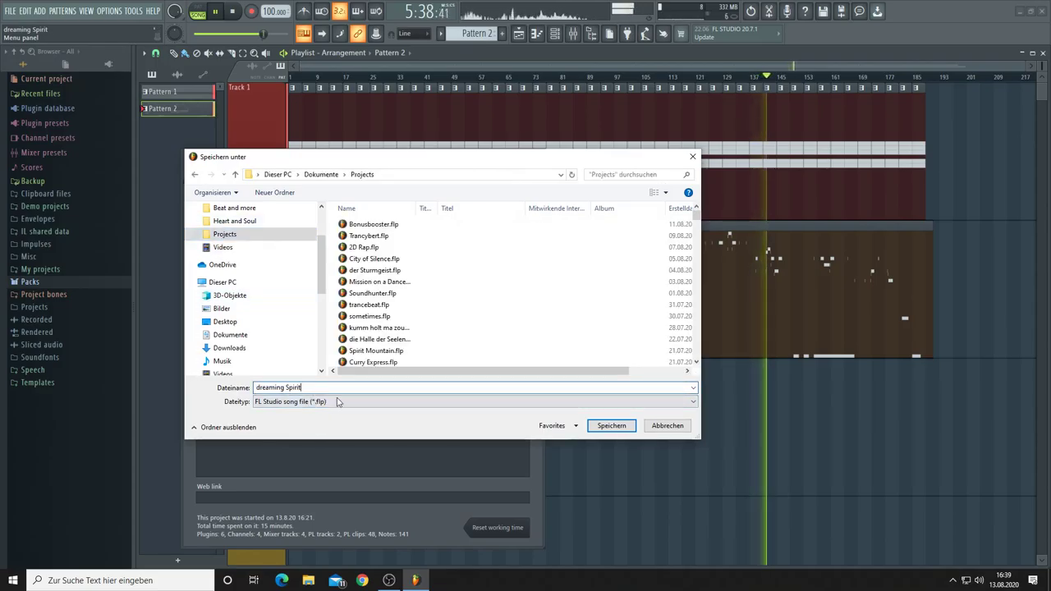
left_click(610, 427)
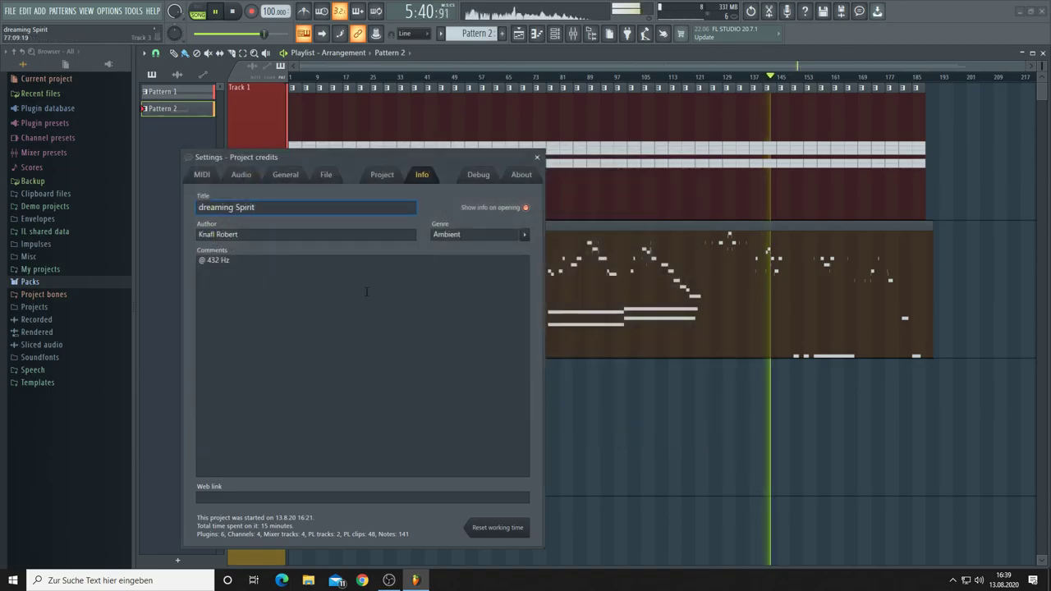
- Close the project info window and stop playback once the song reaches the end of the Pattern 2 clip
left_click(537, 157)
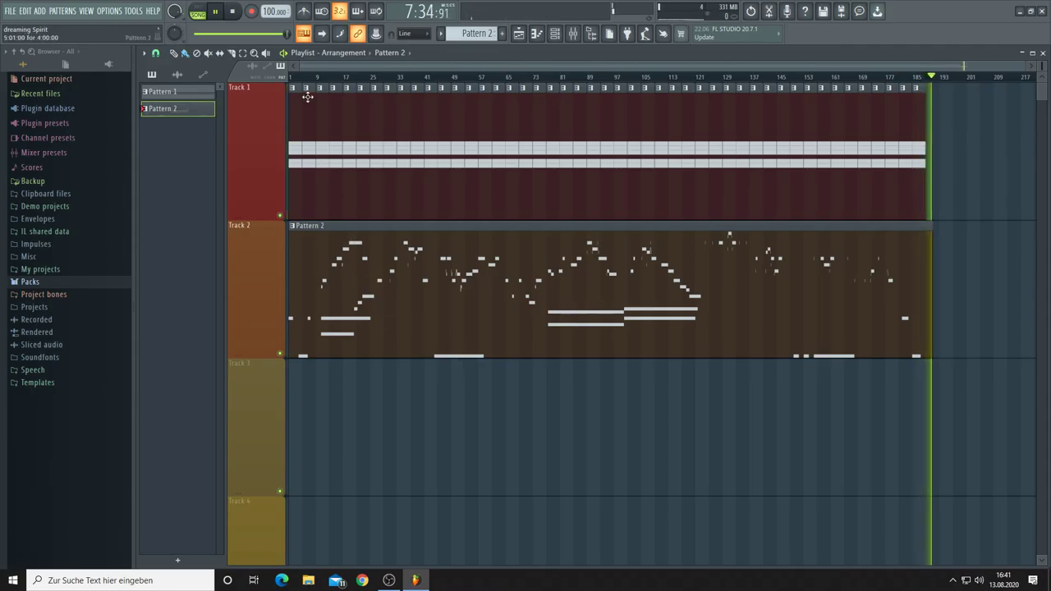
left_click(236, 13)
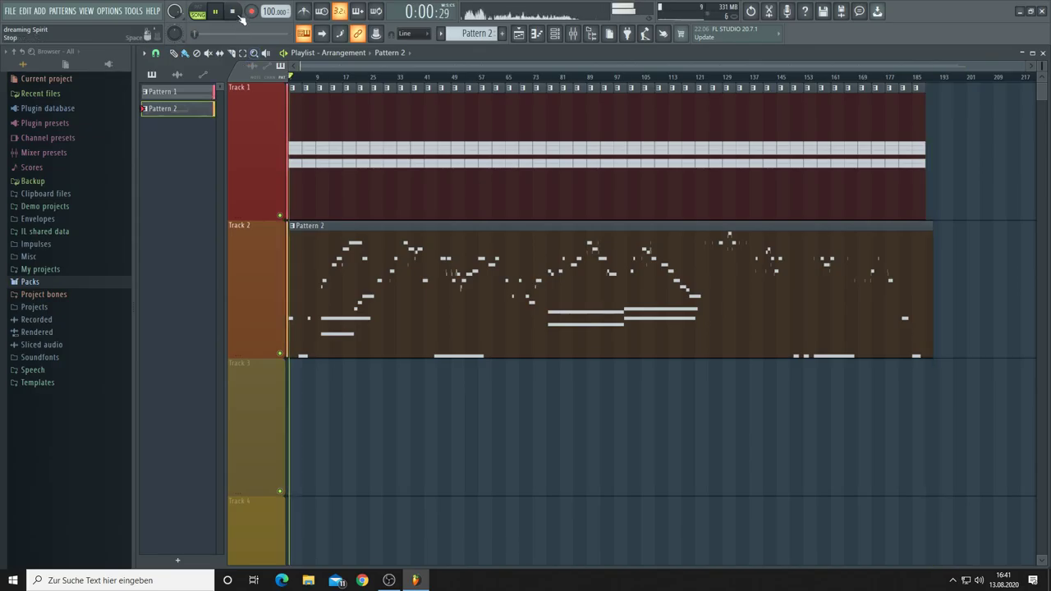